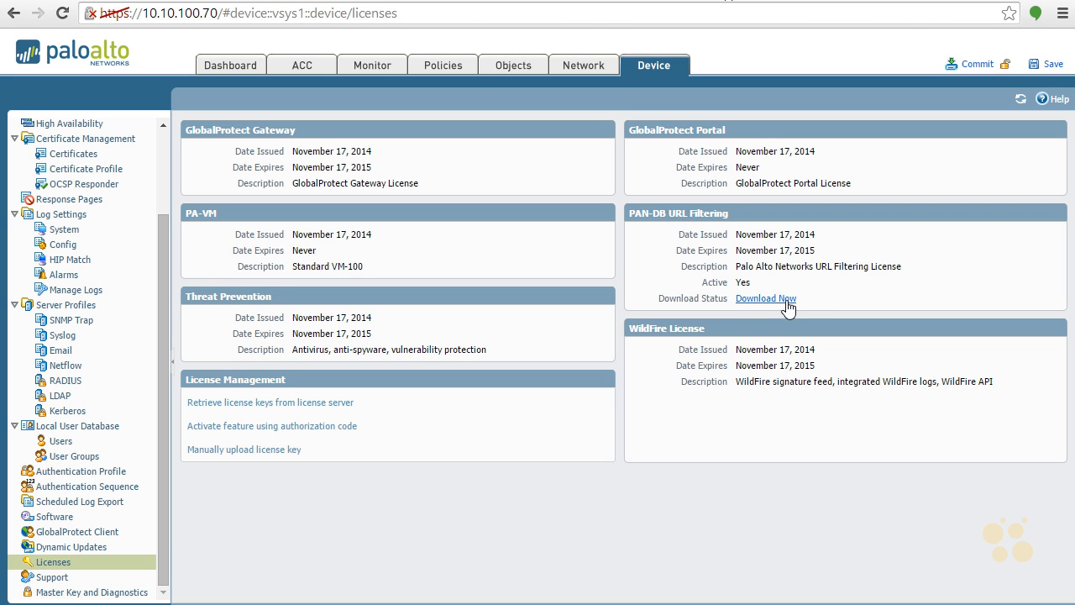
Re-download the PAN-DB URL Filtering seed database for the North-America region
{"action": "left_click", "coordinate": [782, 299]}
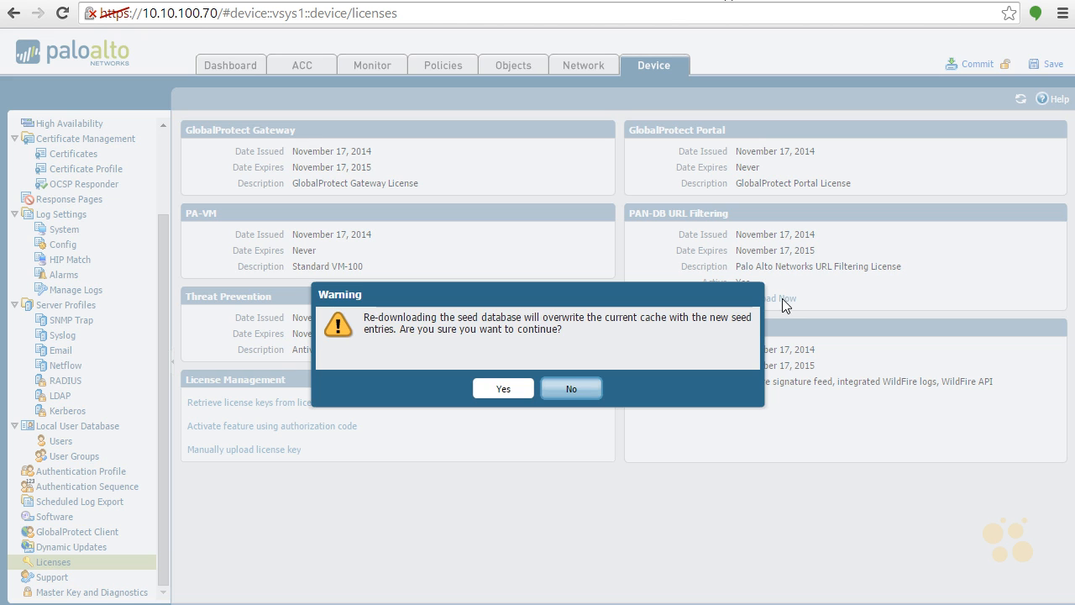
{"action": "left_click", "coordinate": [509, 388]}
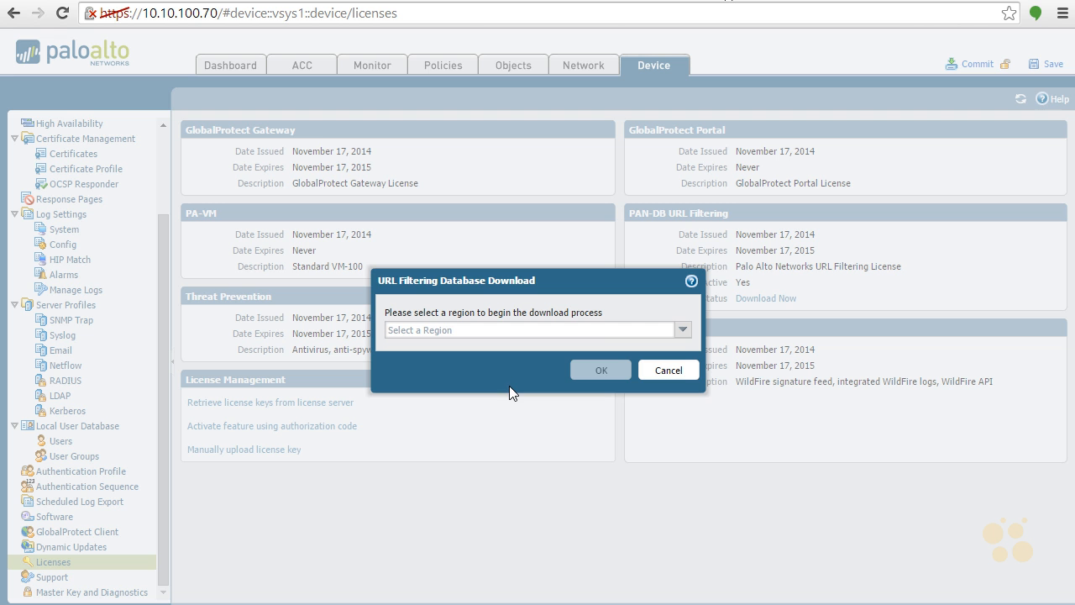
{"action": "left_click", "coordinate": [682, 330]}
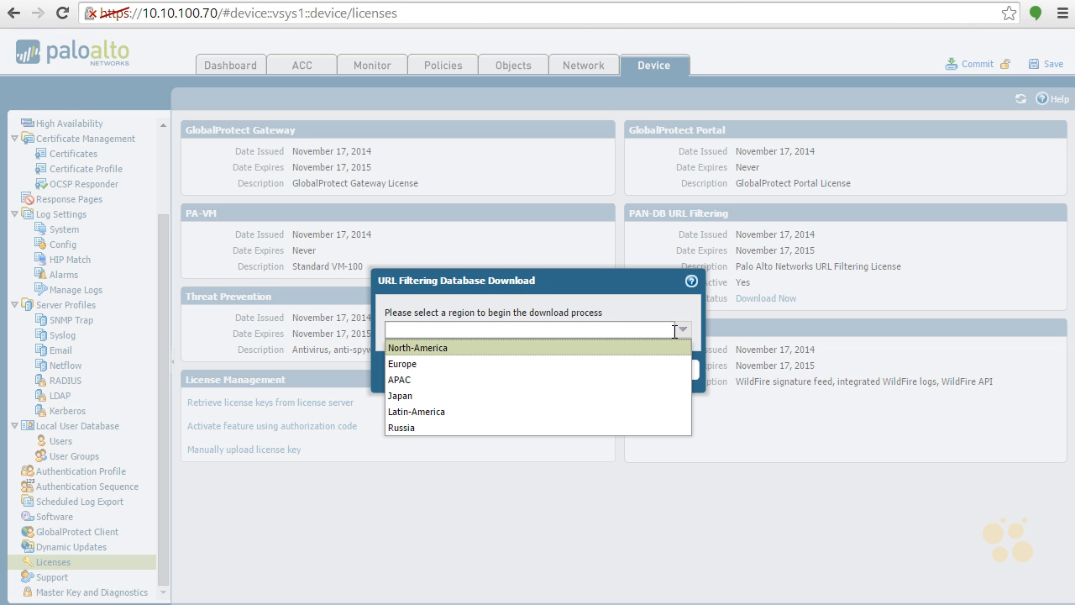
{"action": "left_click", "coordinate": [534, 348]}
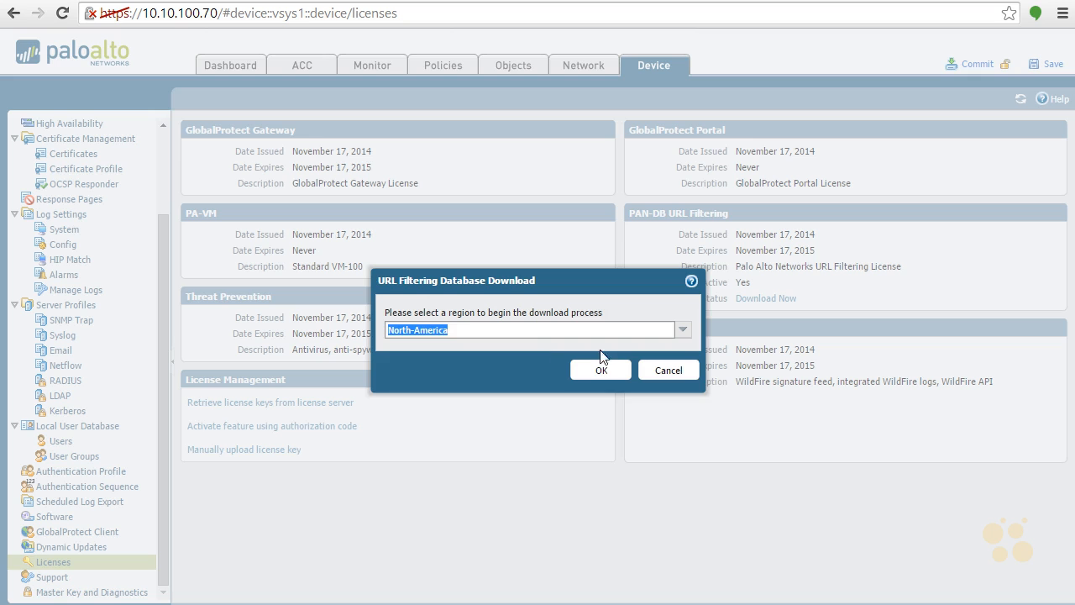
{"action": "left_click", "coordinate": [605, 372]}
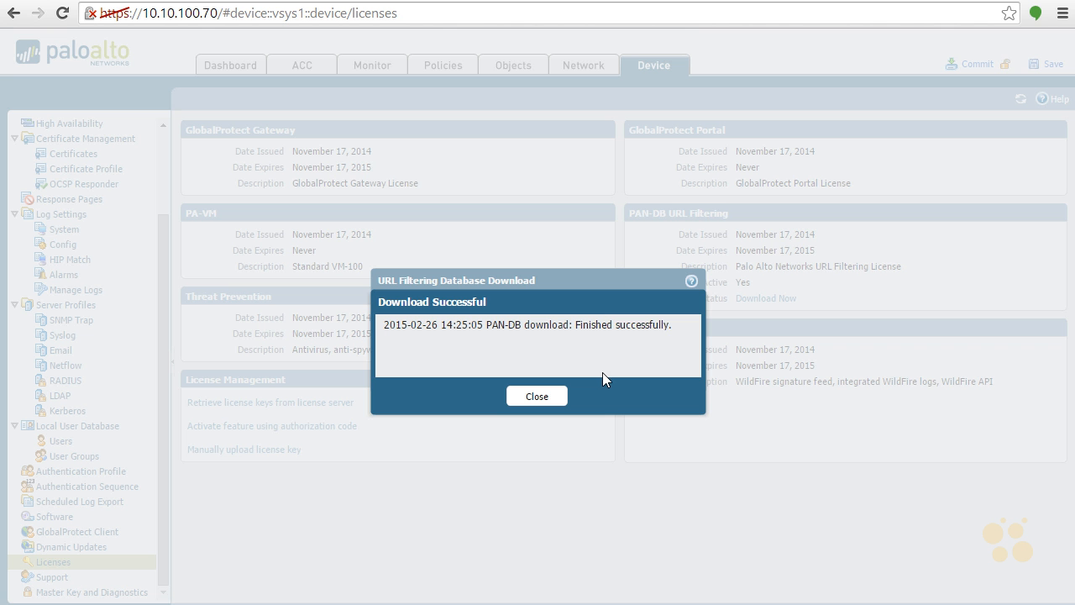
{"action": "left_click", "coordinate": [548, 397]}
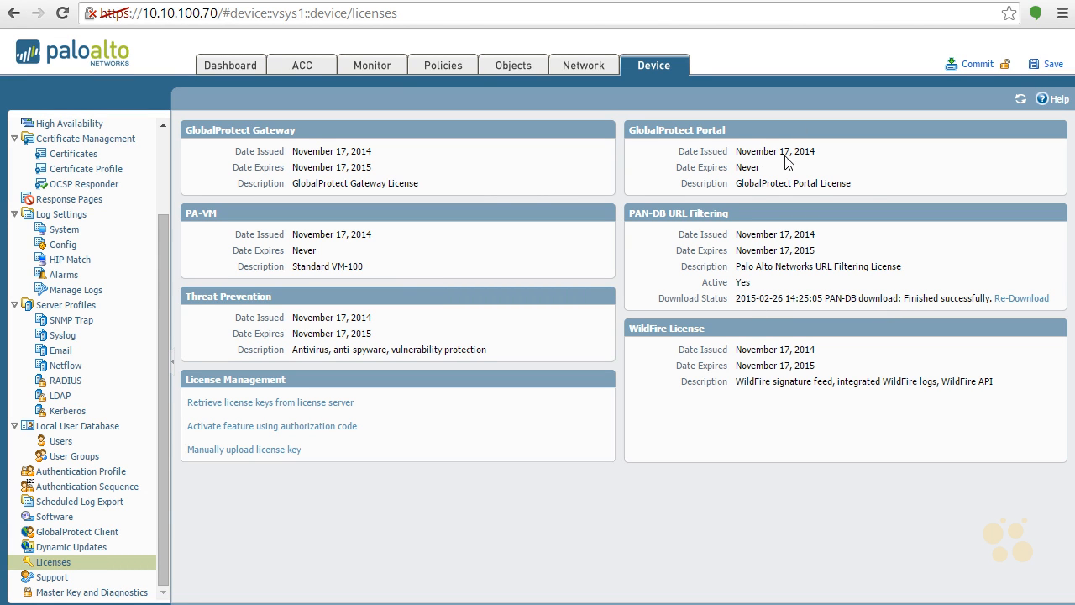
Check the Dynamic Updates page, then return to the Licenses page
{"action": "left_click", "coordinate": [91, 550]}
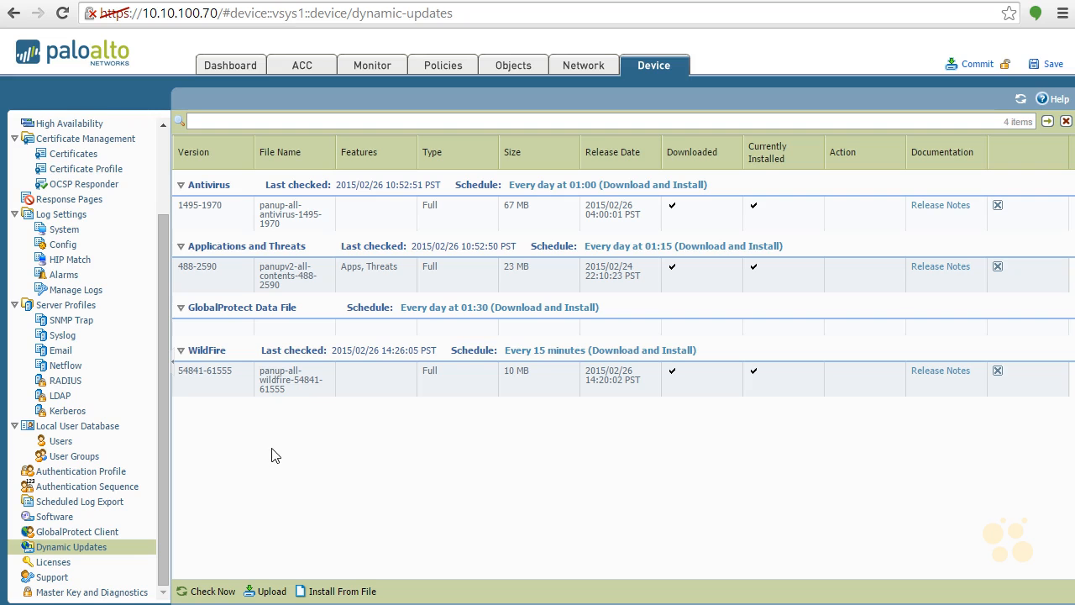
{"action": "left_click", "coordinate": [65, 565]}
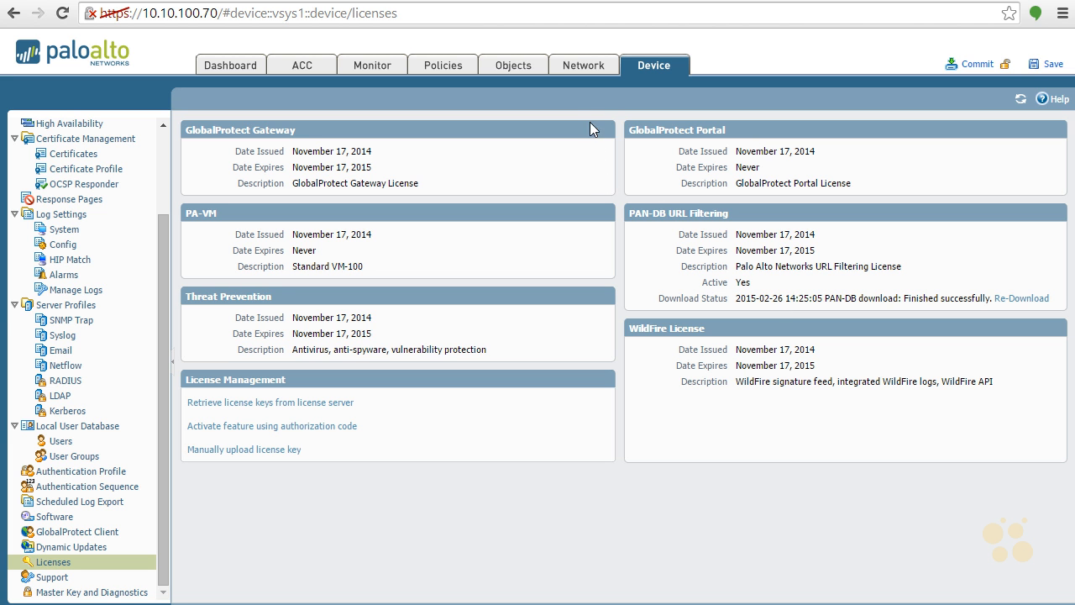
Add a new URL Filtering security profile named User-block-URL
{"action": "left_click", "coordinate": [535, 72]}
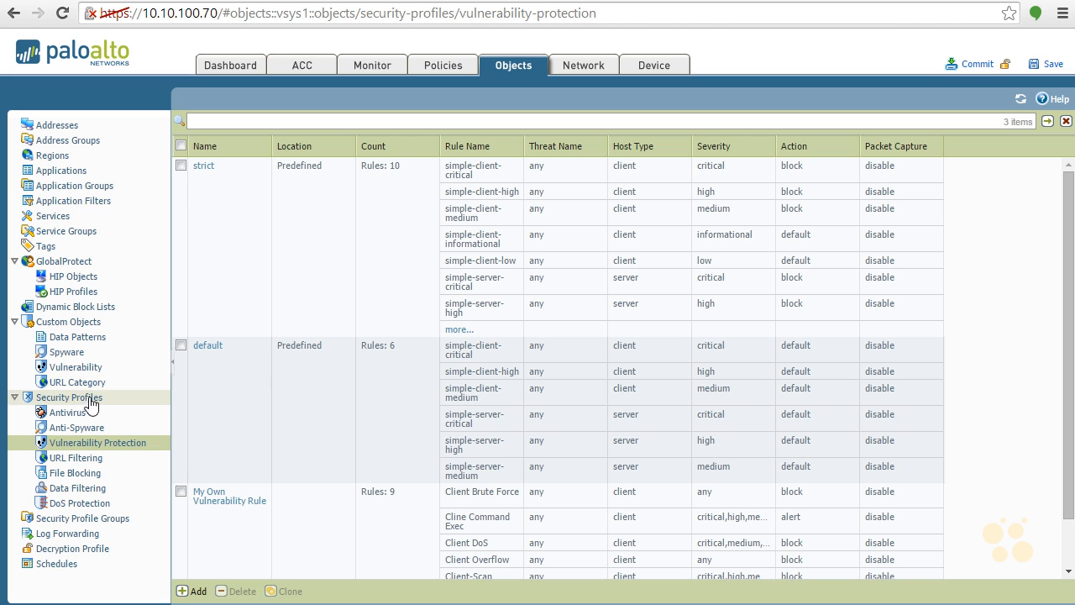
{"action": "left_click", "coordinate": [89, 464]}
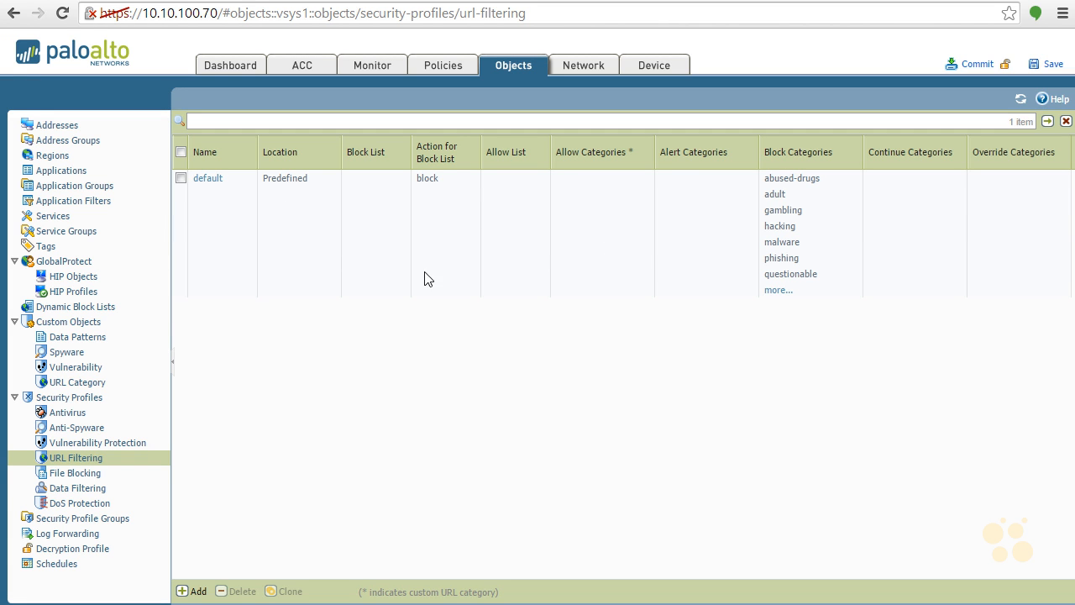
{"action": "left_click", "coordinate": [194, 593]}
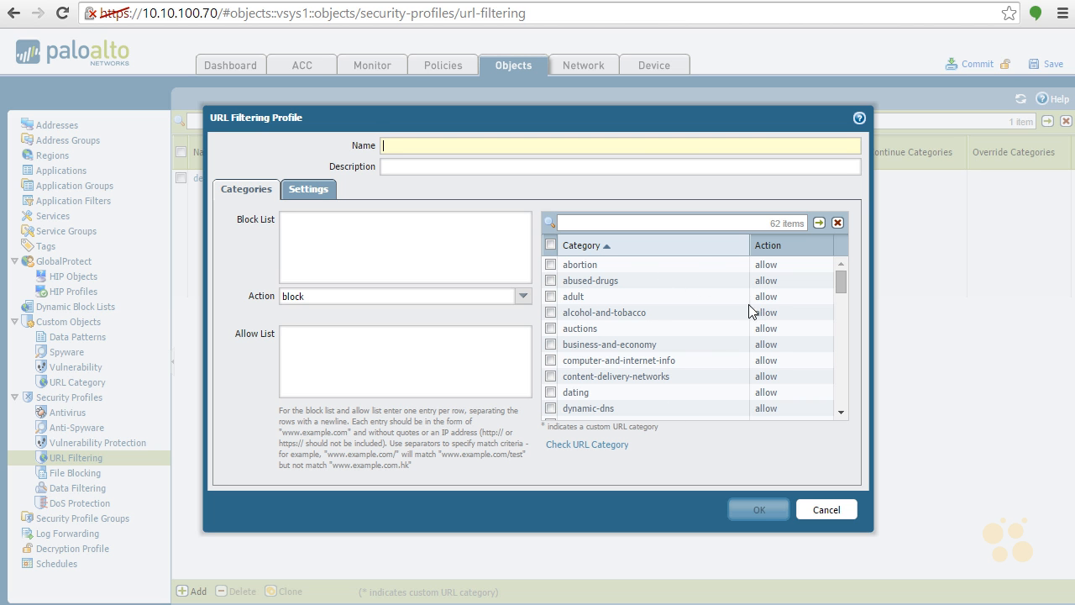
{"action": "left_click_drag", "start_coordinate": [841, 285], "coordinate": [835, 406]}
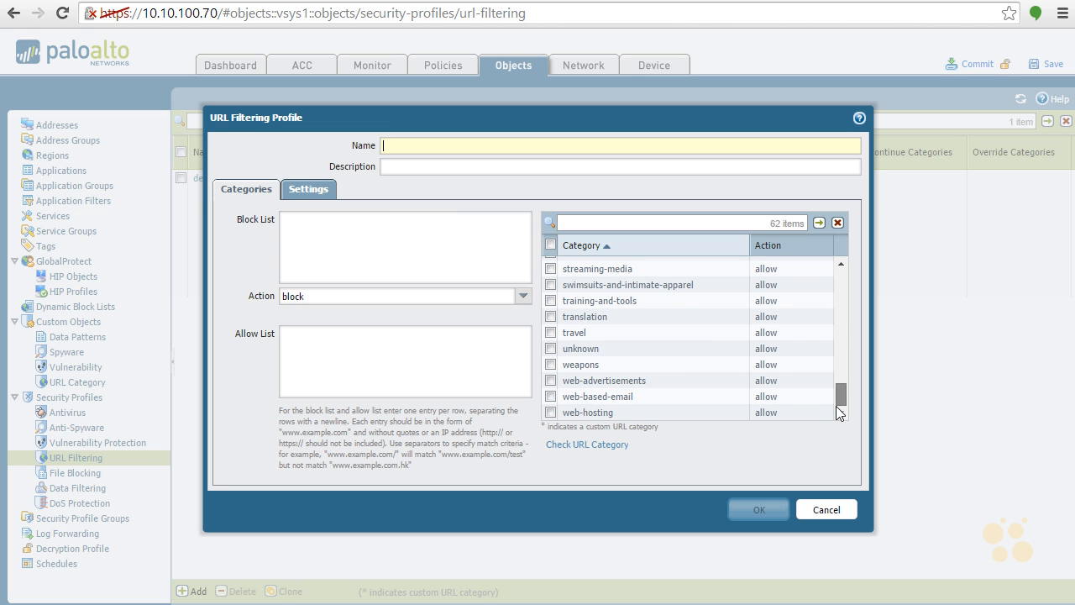
{"action": "left_click_drag", "start_coordinate": [835, 401], "coordinate": [852, 278]}
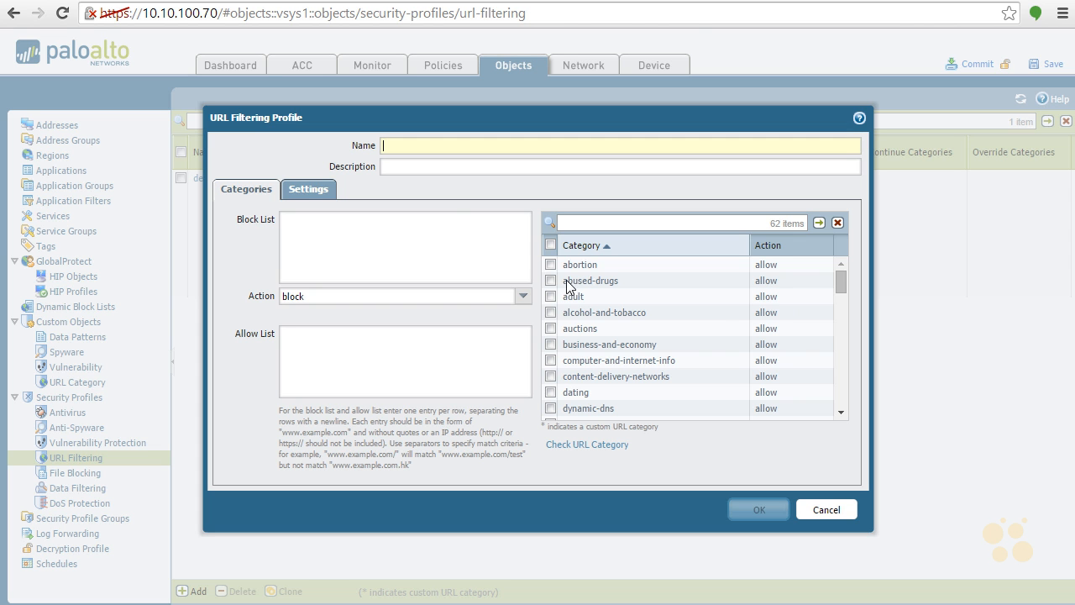
{"action": "type", "text": "Usr"}
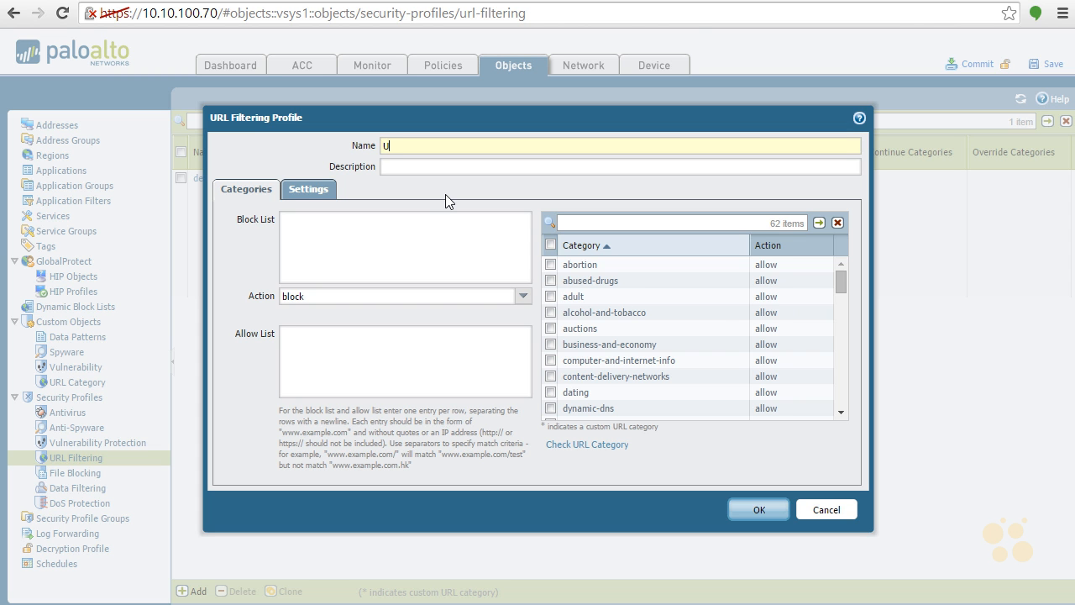
{"action": "key", "text": "BackSpace"}
{"action": "type", "text": "er"}
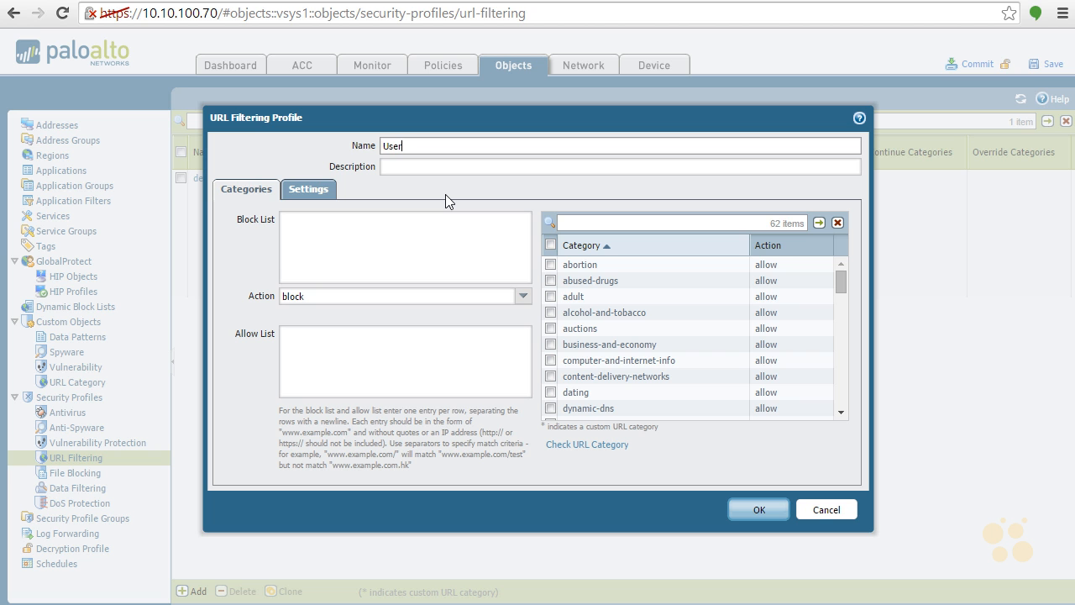
{"action": "type", "text": "-block-URL"}
Examine the profile's Block List, Action and Allow List fields
{"action": "left_click", "coordinate": [363, 231]}
{"action": "left_click", "coordinate": [412, 365]}
{"action": "left_click", "coordinate": [415, 248]}
{"action": "left_click", "coordinate": [411, 340]}
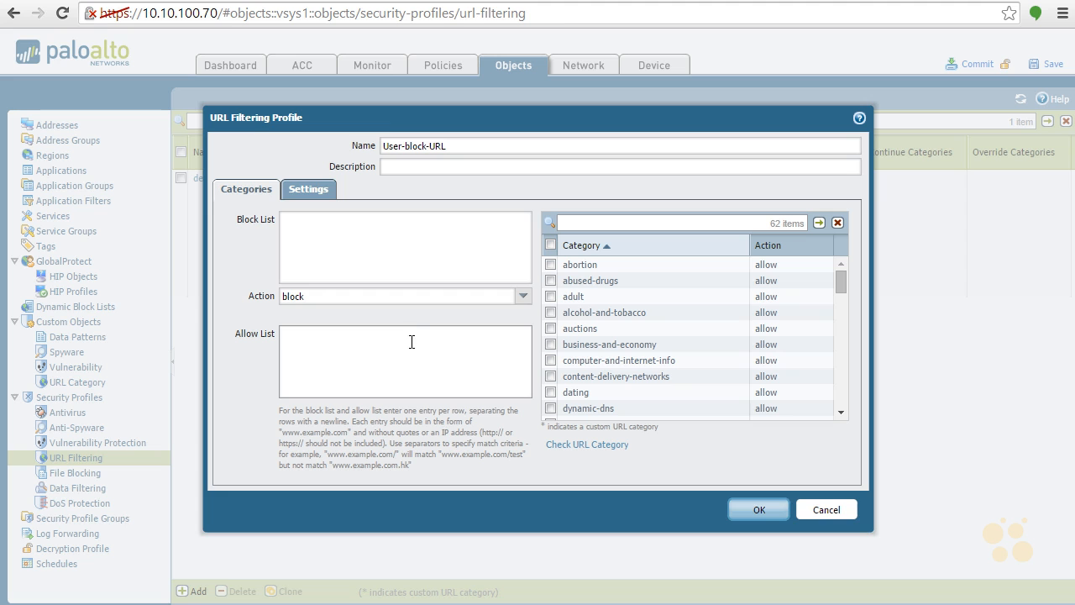
{"action": "left_click", "coordinate": [523, 301]}
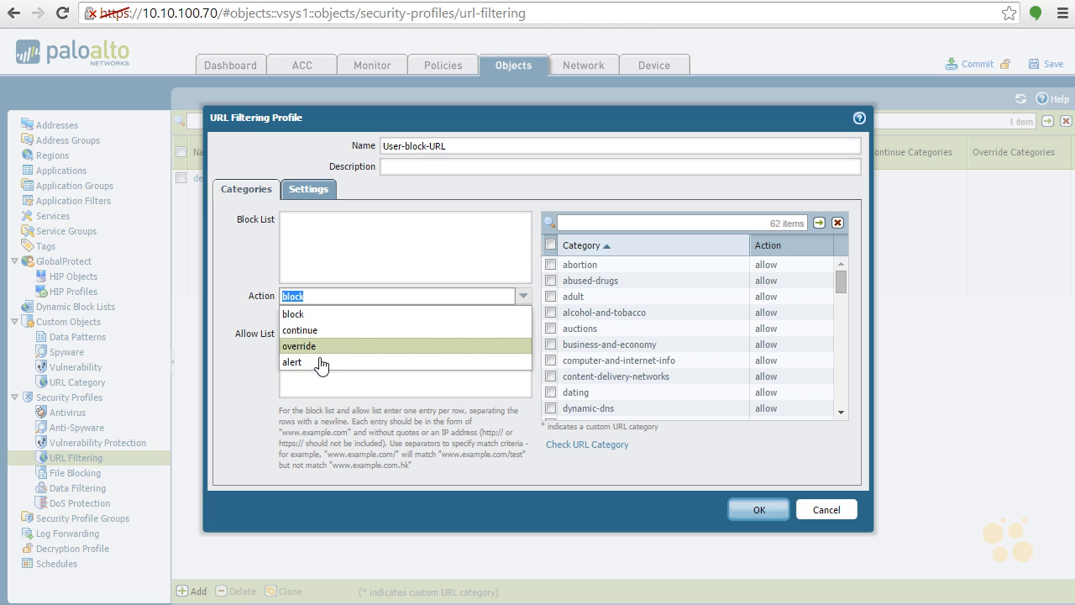
{"action": "left_click", "coordinate": [518, 299]}
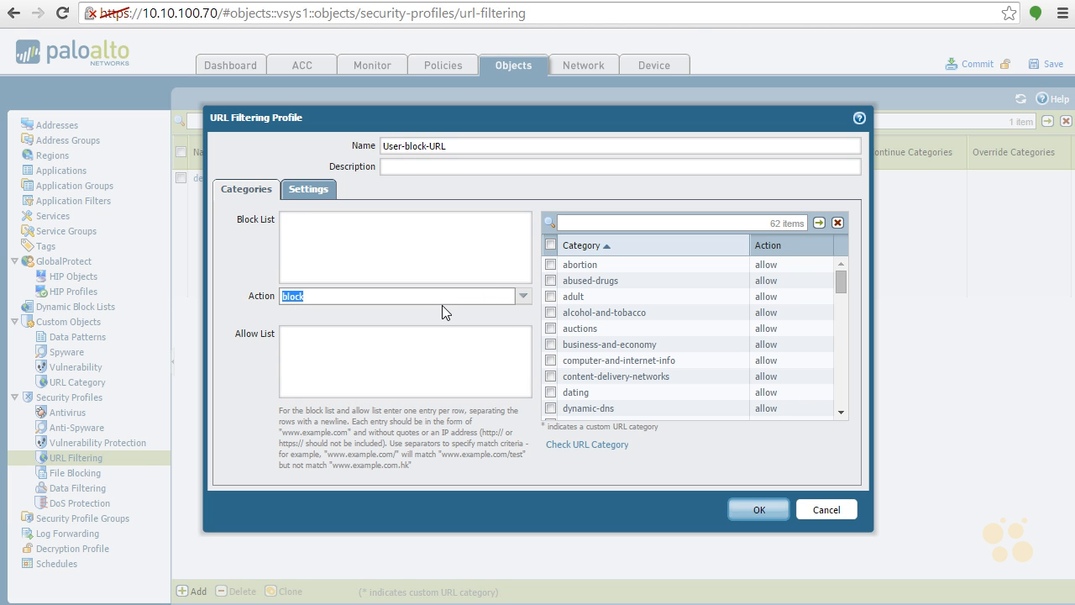
{"action": "left_click", "coordinate": [418, 243]}
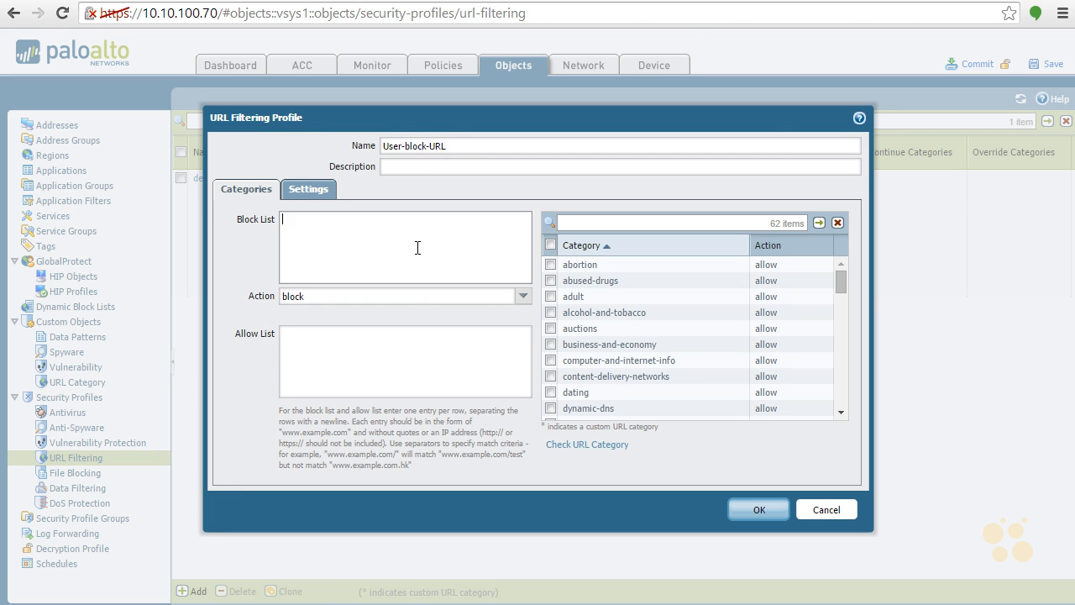
{"action": "left_click", "coordinate": [412, 343]}
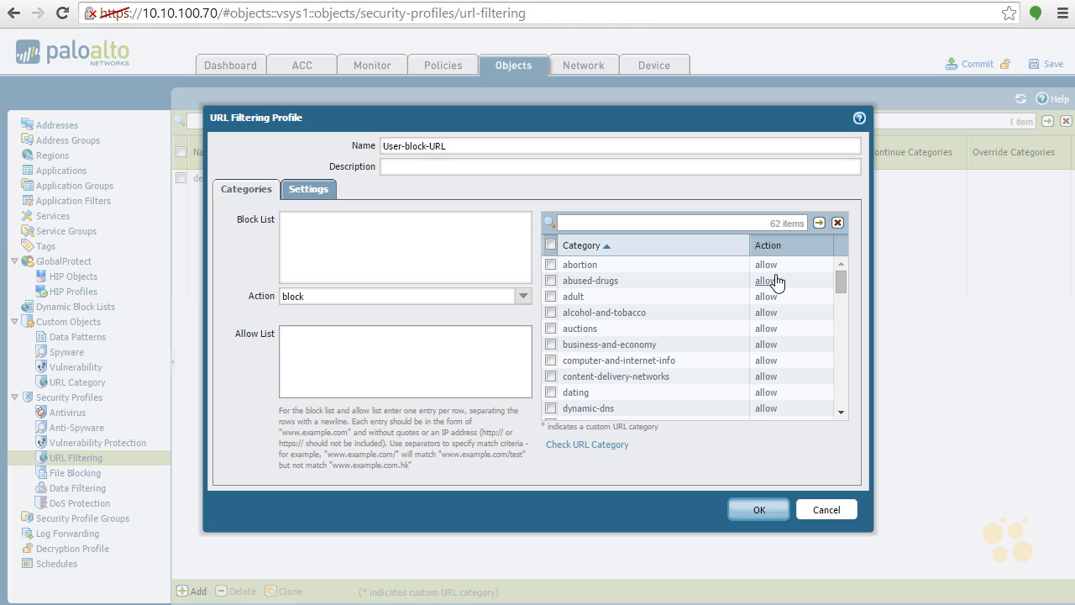
Set the action for the dating, abused-drugs and adult categories to block
{"action": "left_click", "coordinate": [550, 281]}
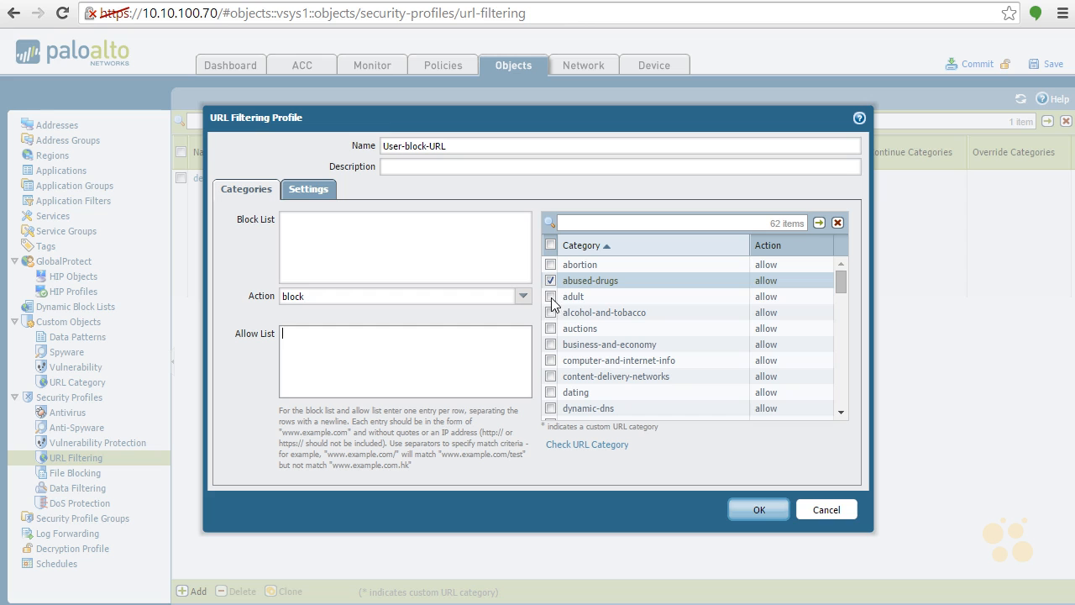
{"action": "left_click", "coordinate": [551, 298]}
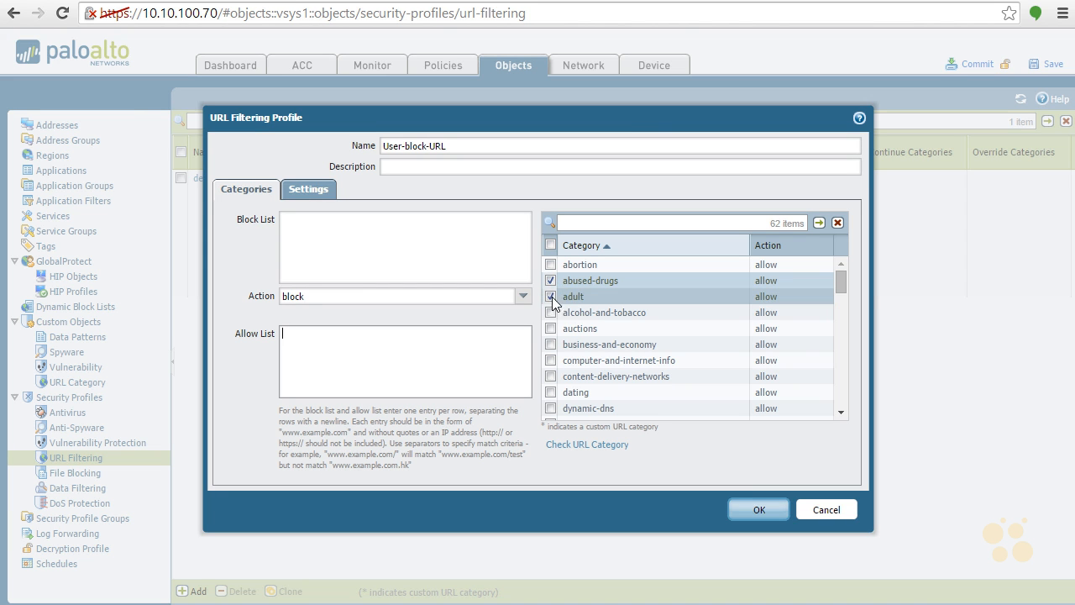
{"action": "left_click", "coordinate": [550, 395]}
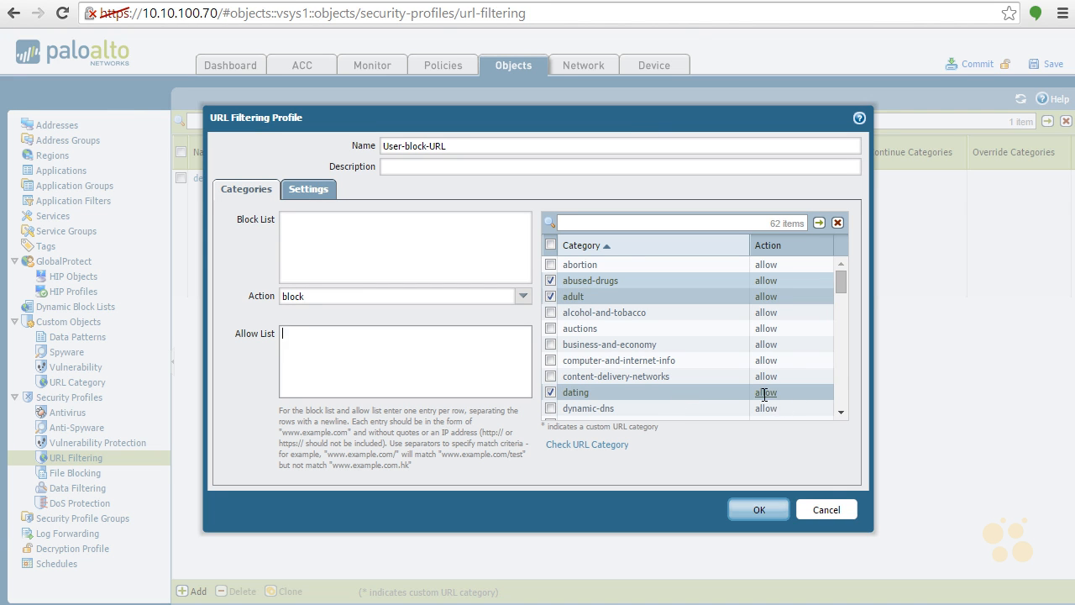
{"action": "left_click", "coordinate": [766, 392]}
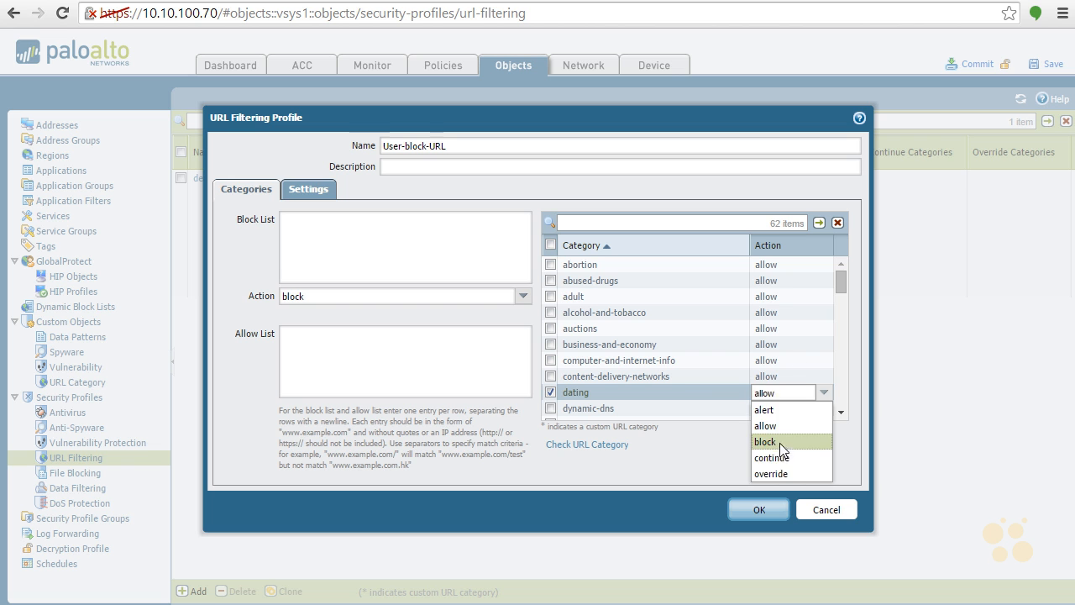
{"action": "left_click", "coordinate": [779, 442]}
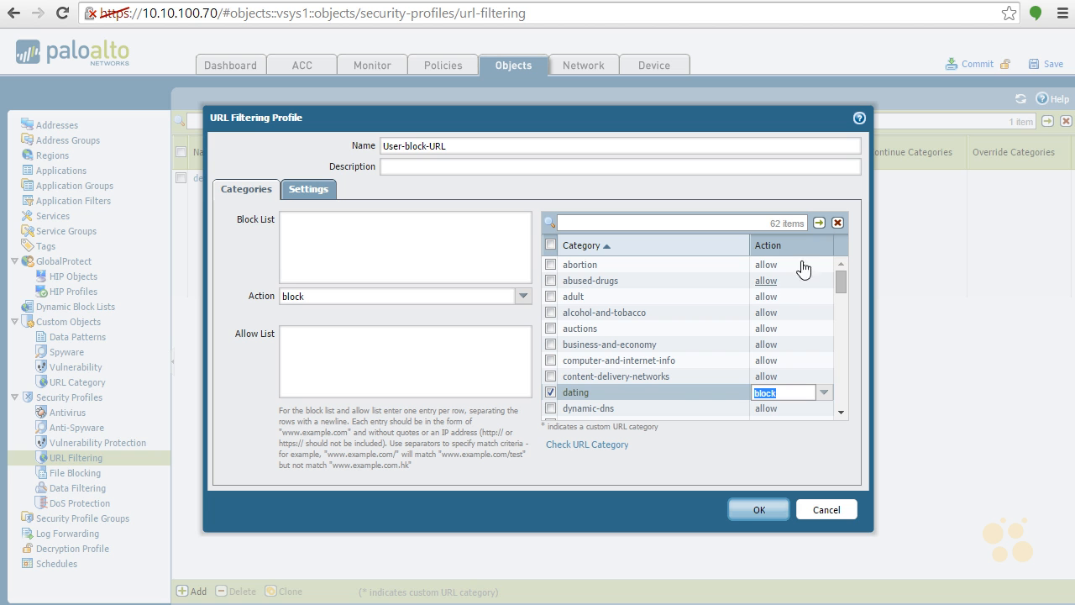
{"action": "left_click", "coordinate": [778, 284]}
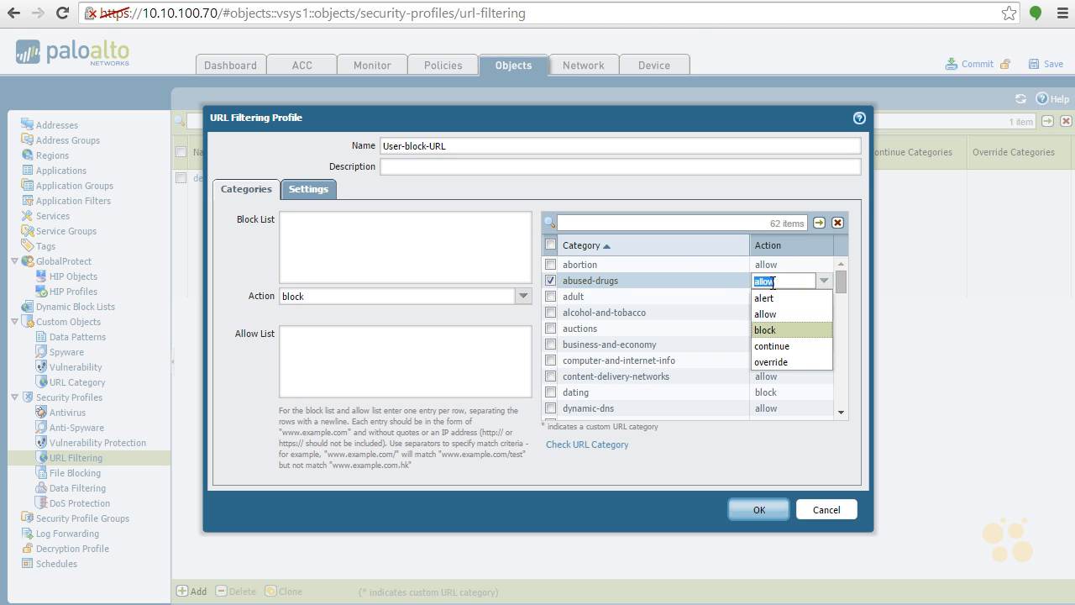
{"action": "left_click", "coordinate": [771, 327]}
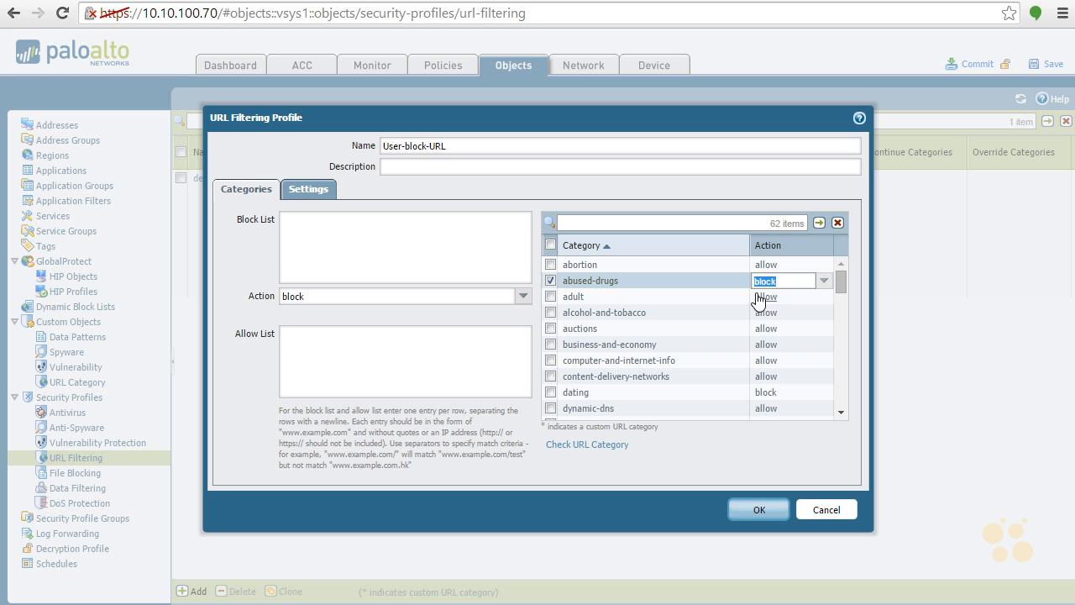
{"action": "left_click", "coordinate": [767, 299]}
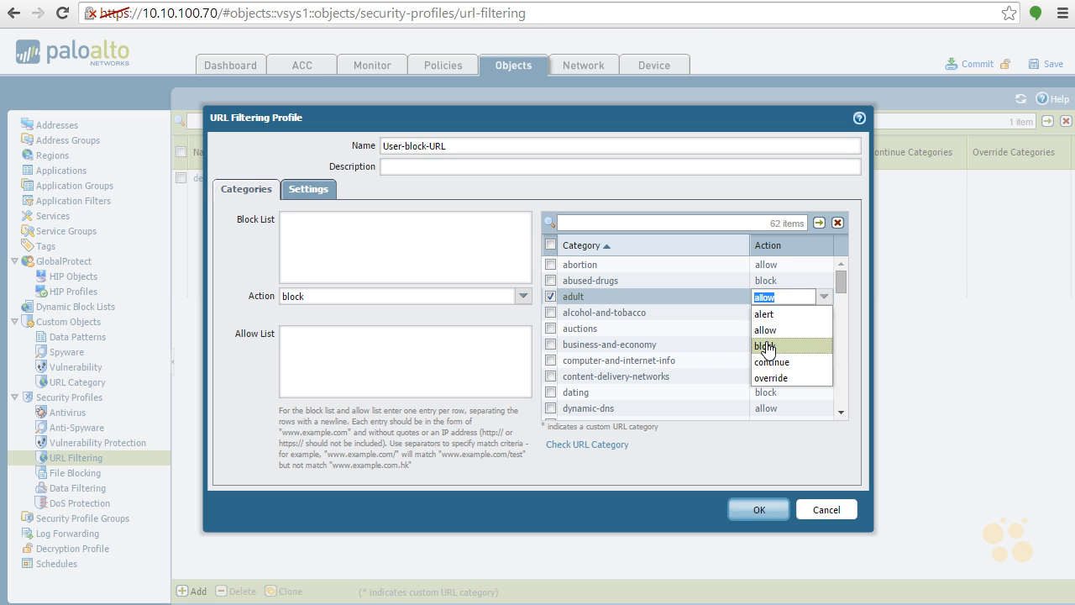
{"action": "left_click", "coordinate": [767, 346]}
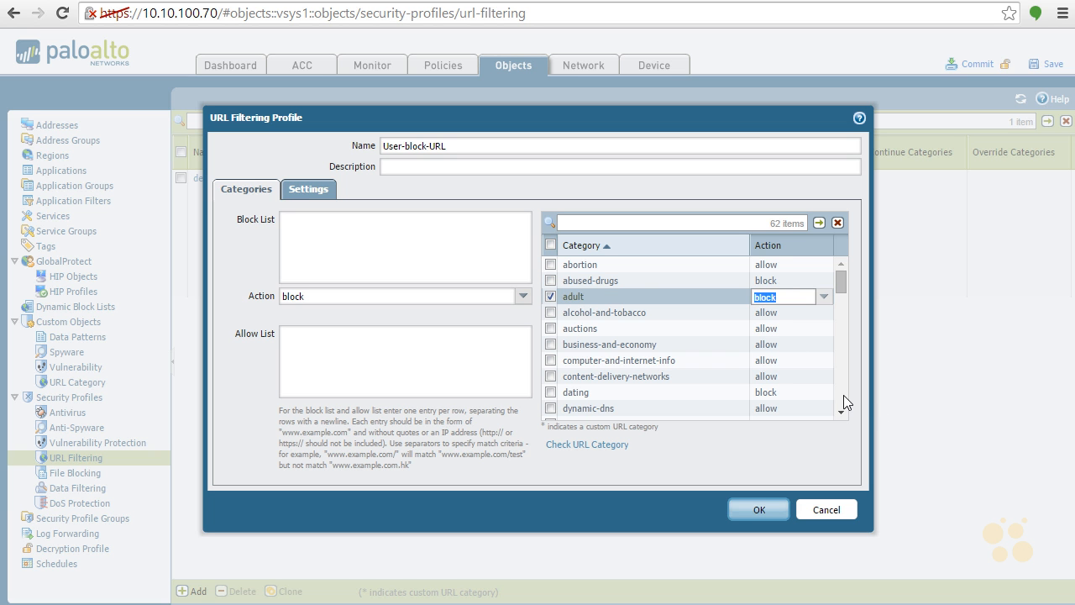
Set the action for the gambling and nudity categories to block
{"action": "scroll", "coordinate": [844, 390], "scroll_direction": "down", "scroll_amount": 1}
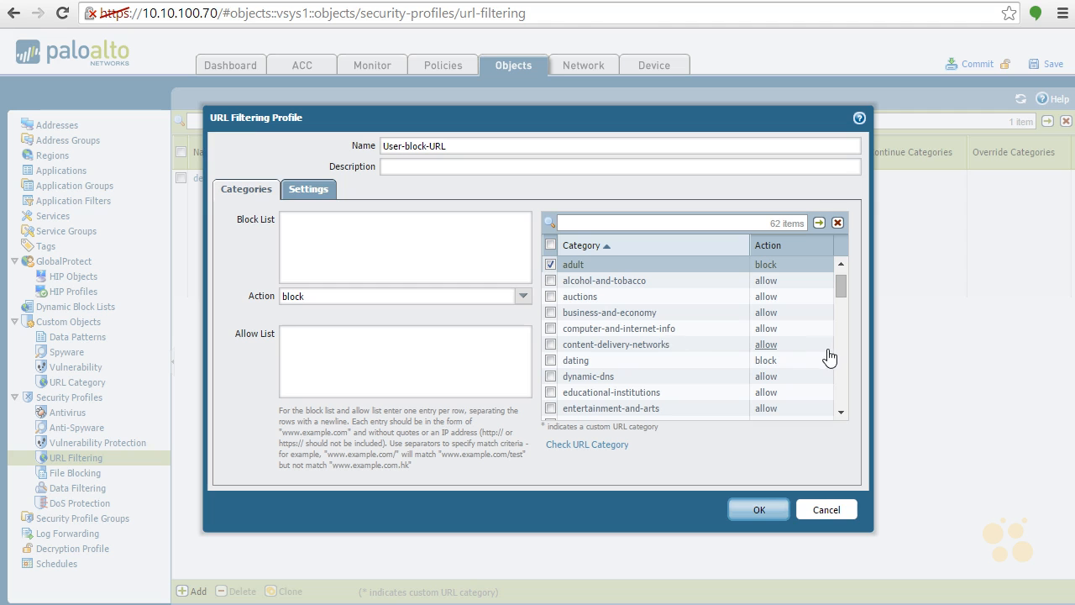
{"action": "scroll", "coordinate": [842, 357], "scroll_direction": "down", "scroll_amount": 3}
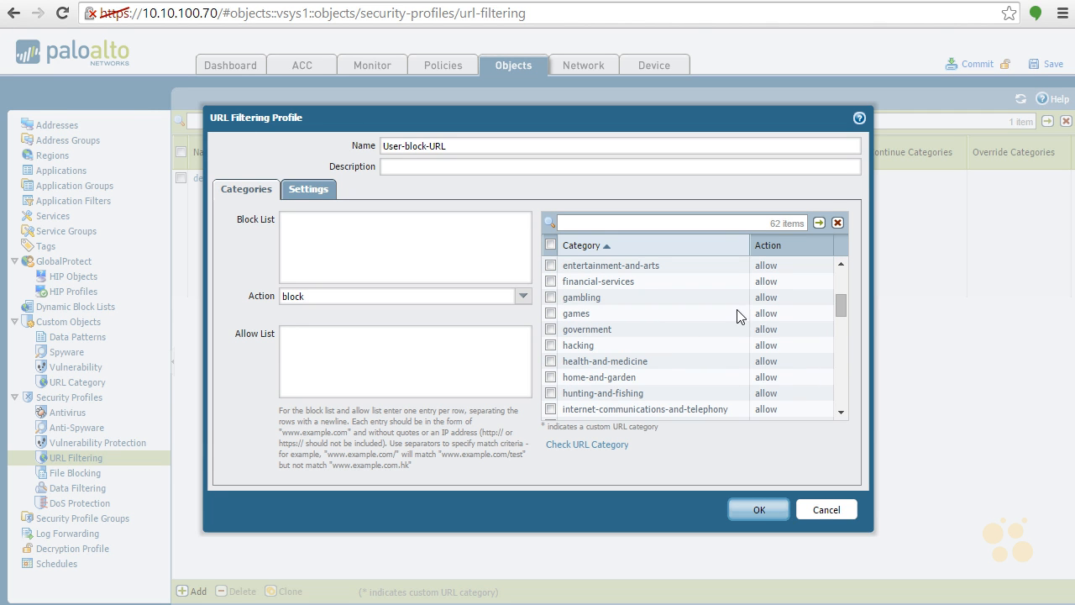
{"action": "left_click", "coordinate": [764, 299]}
{"action": "left_click", "coordinate": [774, 347]}
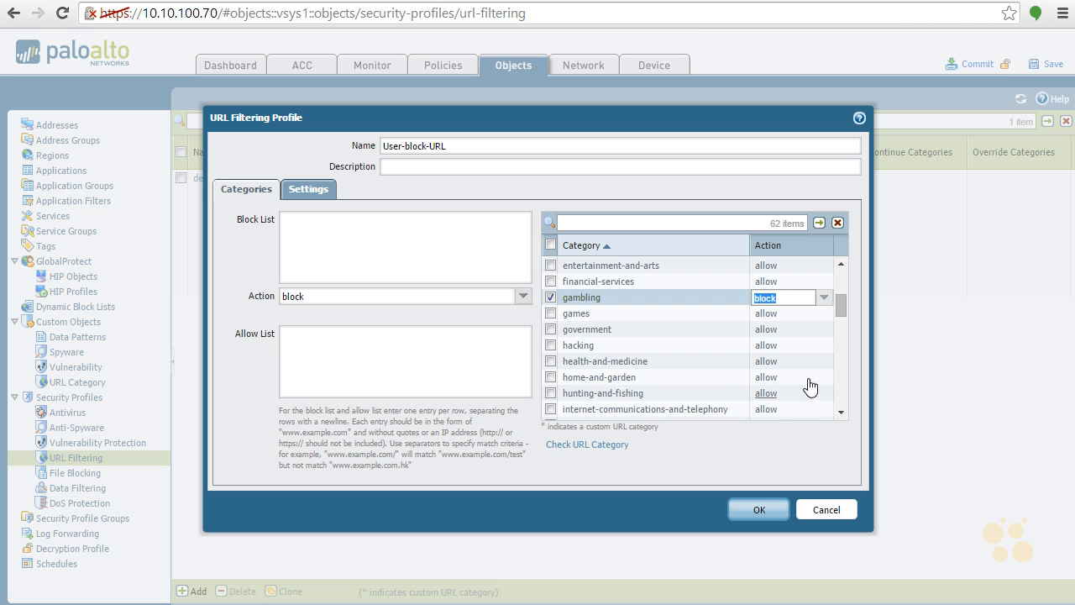
{"action": "scroll", "coordinate": [840, 384], "scroll_direction": "down", "scroll_amount": 1}
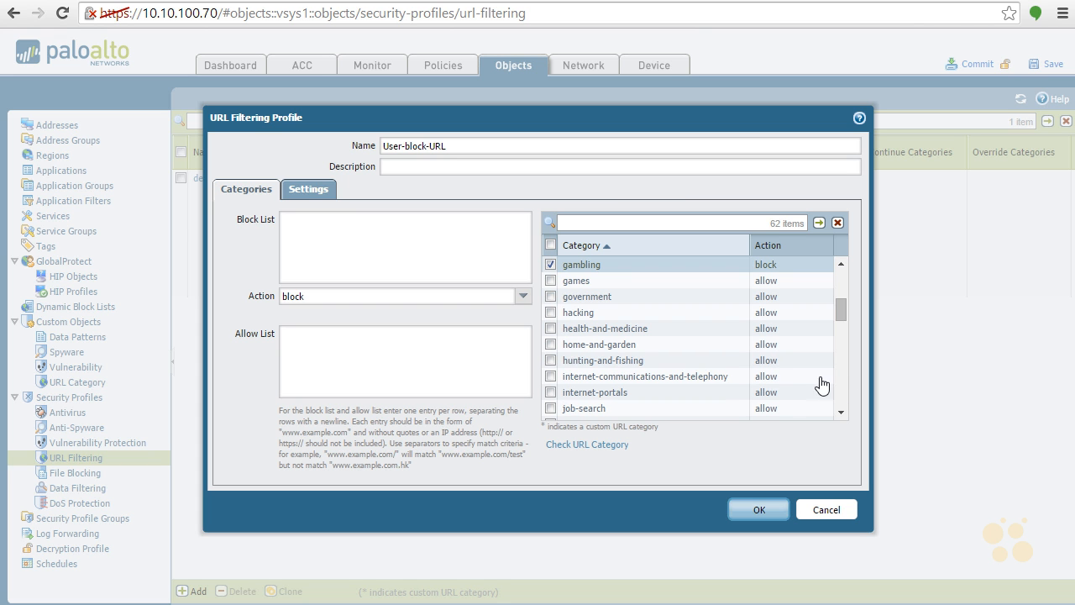
{"action": "scroll", "coordinate": [842, 374], "scroll_direction": "down", "scroll_amount": 3}
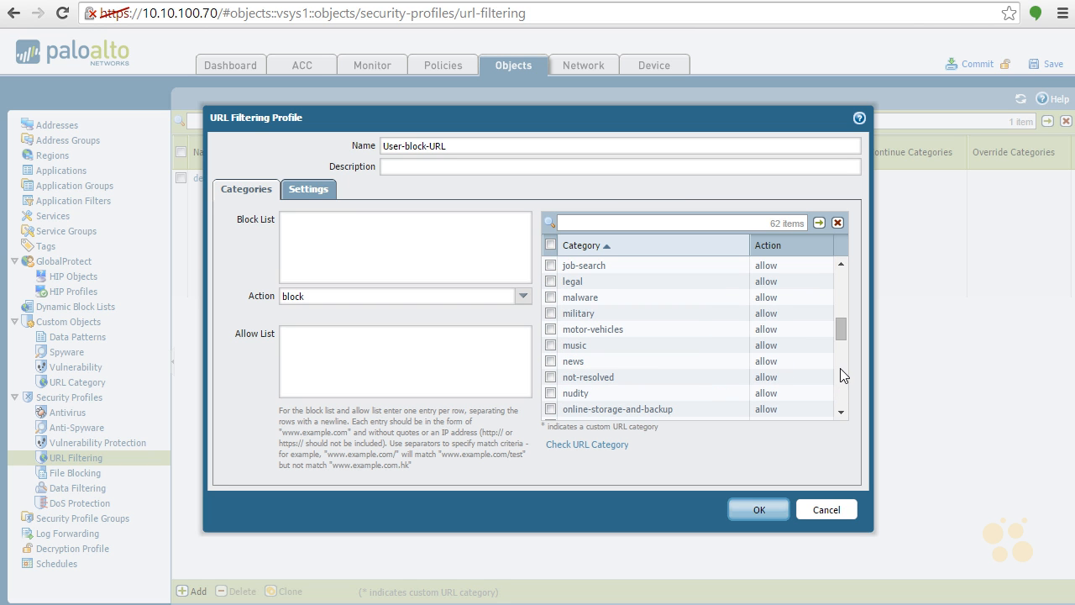
{"action": "left_click", "coordinate": [768, 393]}
{"action": "left_click", "coordinate": [777, 444]}
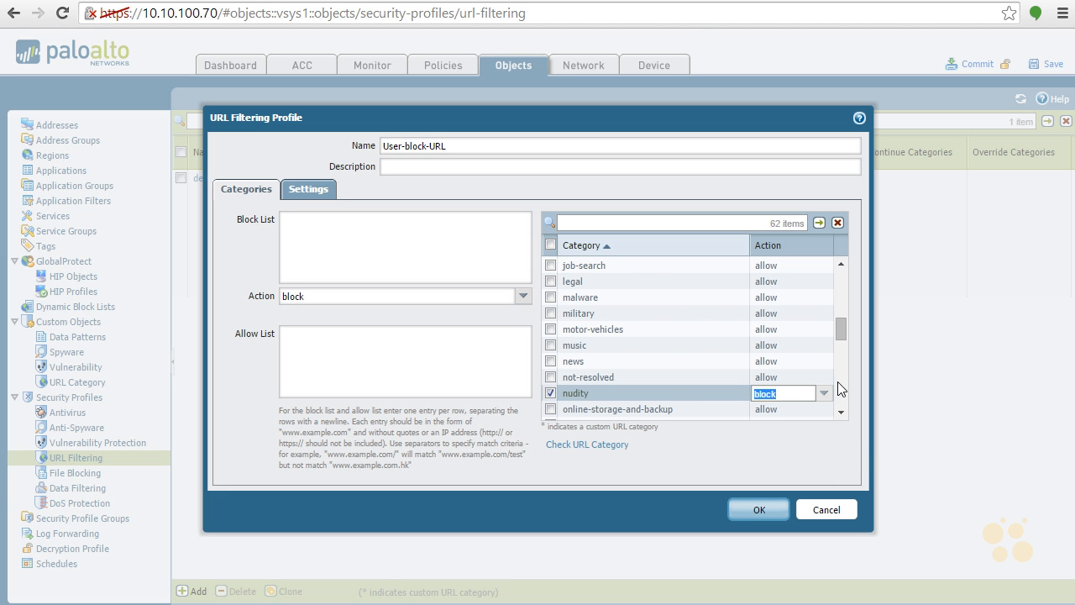
Set the action for the sports and weapons categories to block
{"action": "scroll", "coordinate": [837, 381], "scroll_direction": "down", "scroll_amount": 3}
{"action": "scroll", "coordinate": [839, 381], "scroll_direction": "down", "scroll_amount": 3}
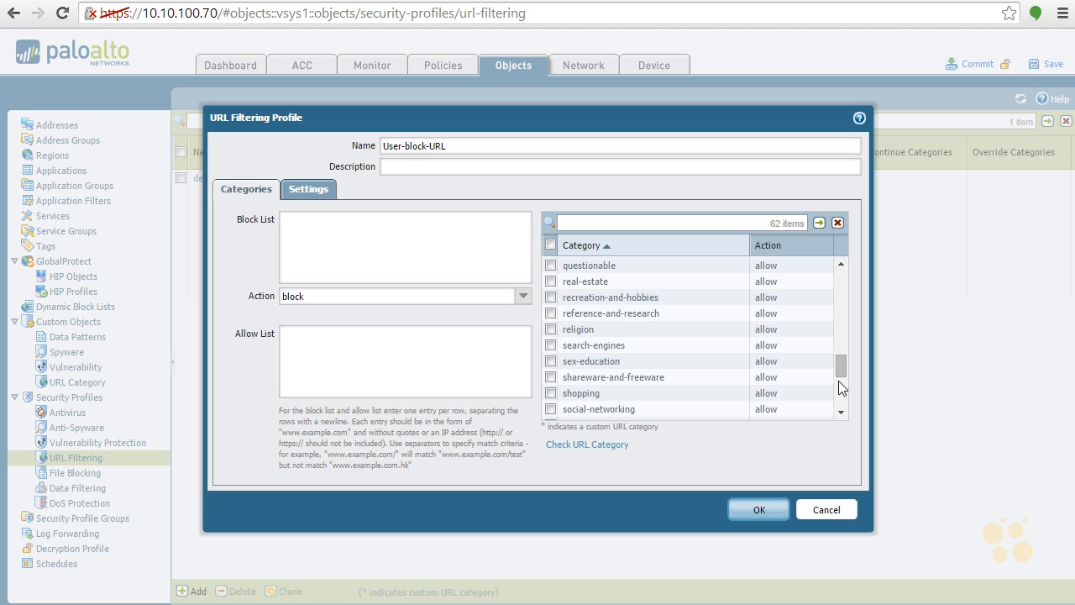
{"action": "scroll", "coordinate": [841, 391], "scroll_direction": "down", "scroll_amount": 3}
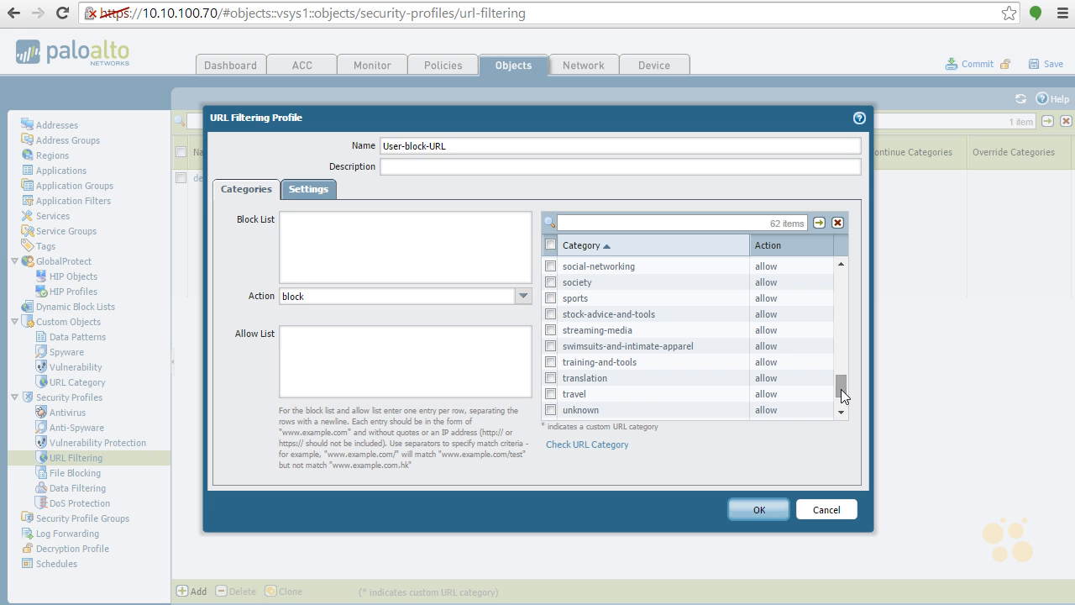
{"action": "left_click", "coordinate": [771, 300]}
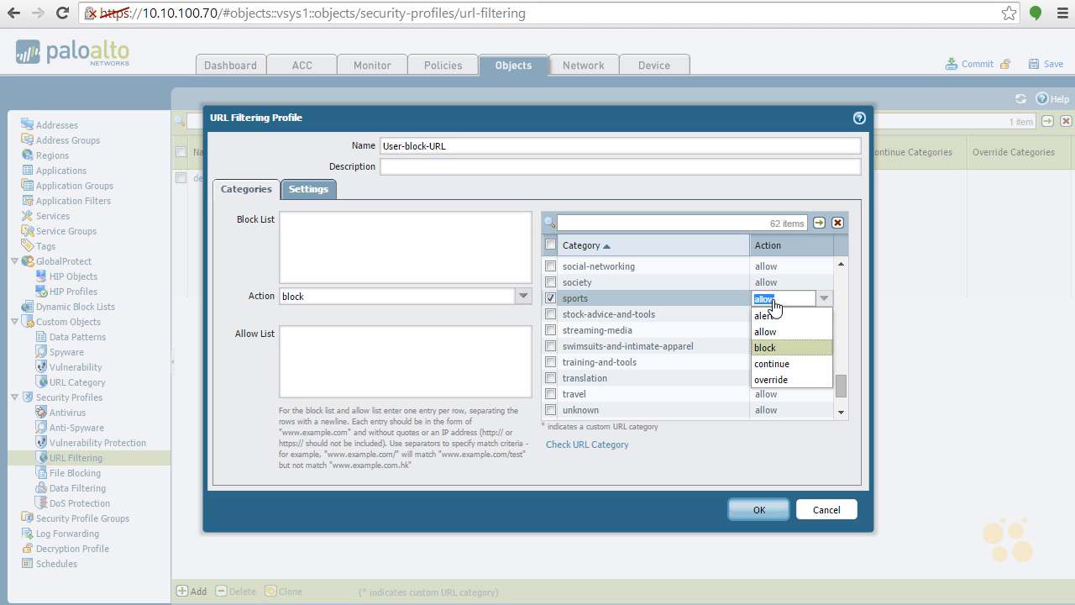
{"action": "left_click", "coordinate": [774, 347]}
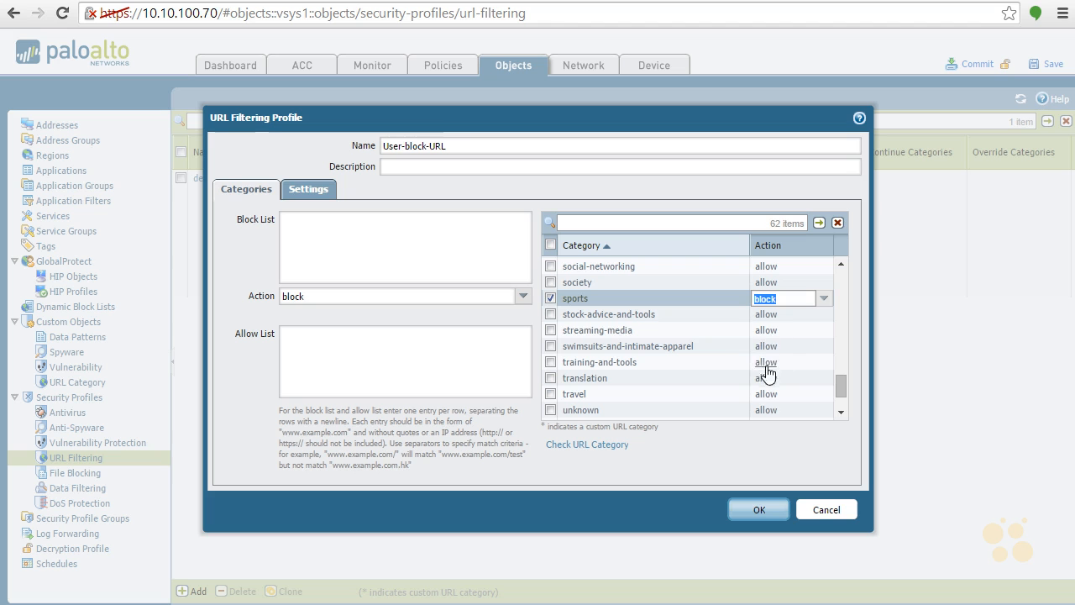
{"action": "scroll", "coordinate": [841, 401], "scroll_direction": "down", "scroll_amount": 1}
{"action": "scroll", "coordinate": [842, 401], "scroll_direction": "down", "scroll_amount": 1}
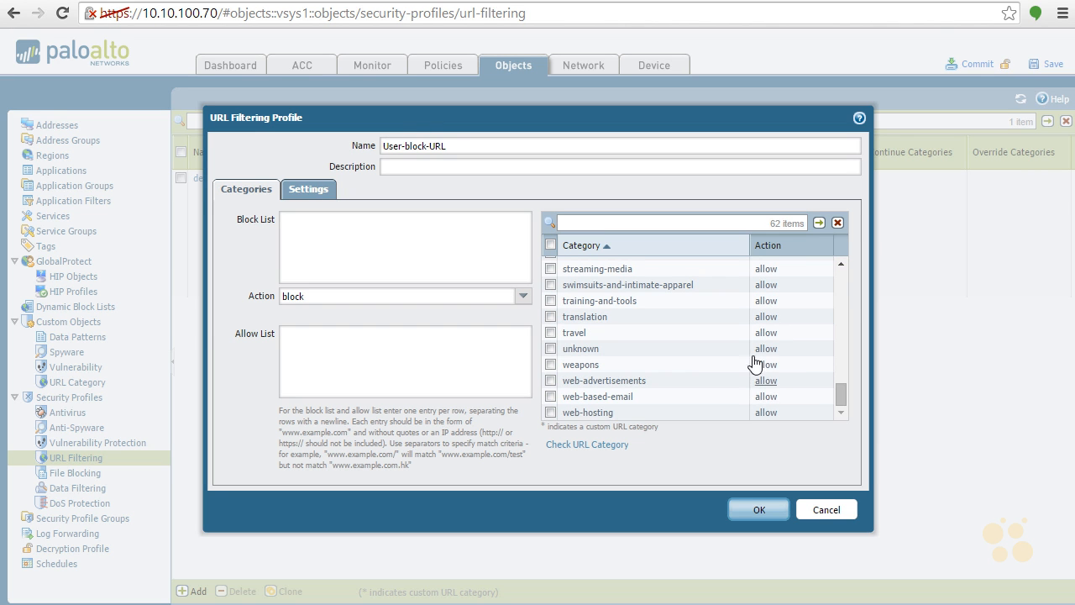
{"action": "left_click", "coordinate": [773, 364]}
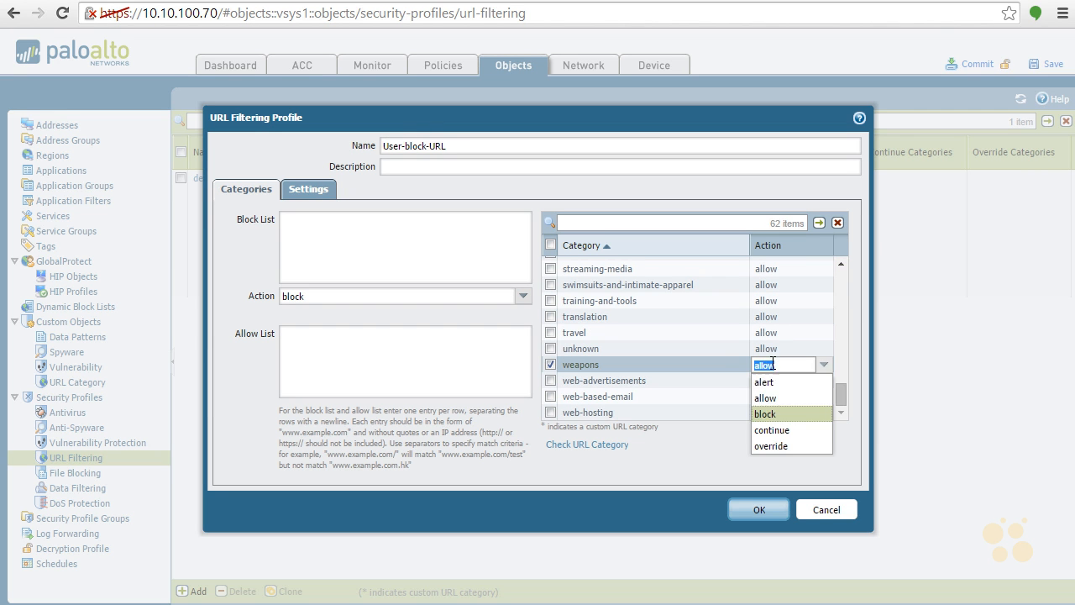
{"action": "left_click", "coordinate": [785, 413]}
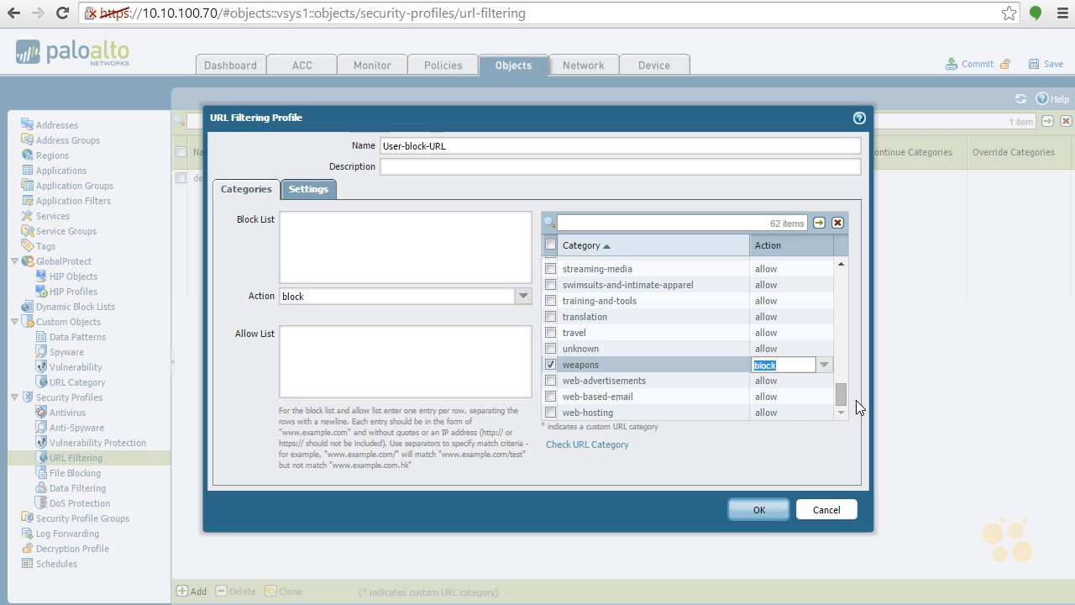
Set the action for the hacking and job-search categories to alert
{"action": "left_click", "coordinate": [820, 335]}
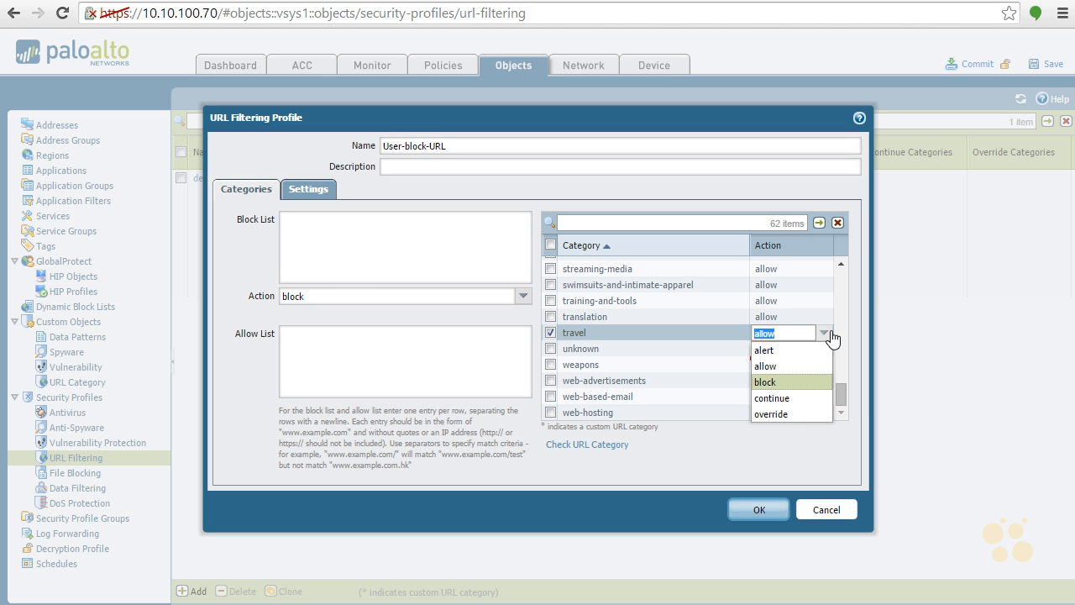
{"action": "left_click", "coordinate": [824, 334]}
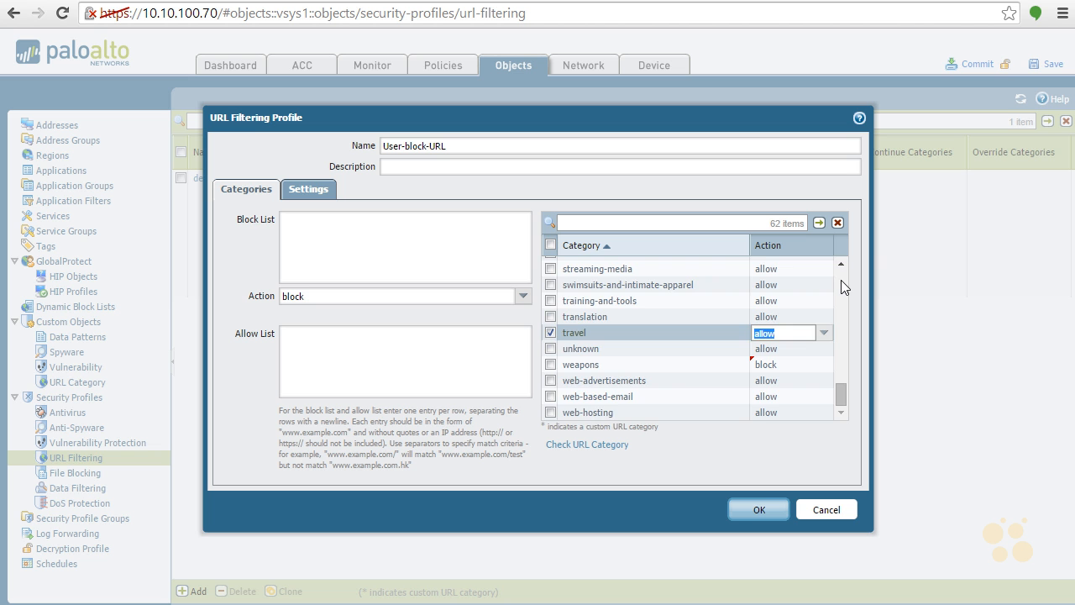
{"action": "scroll", "coordinate": [840, 279], "scroll_direction": "up", "scroll_amount": 12}
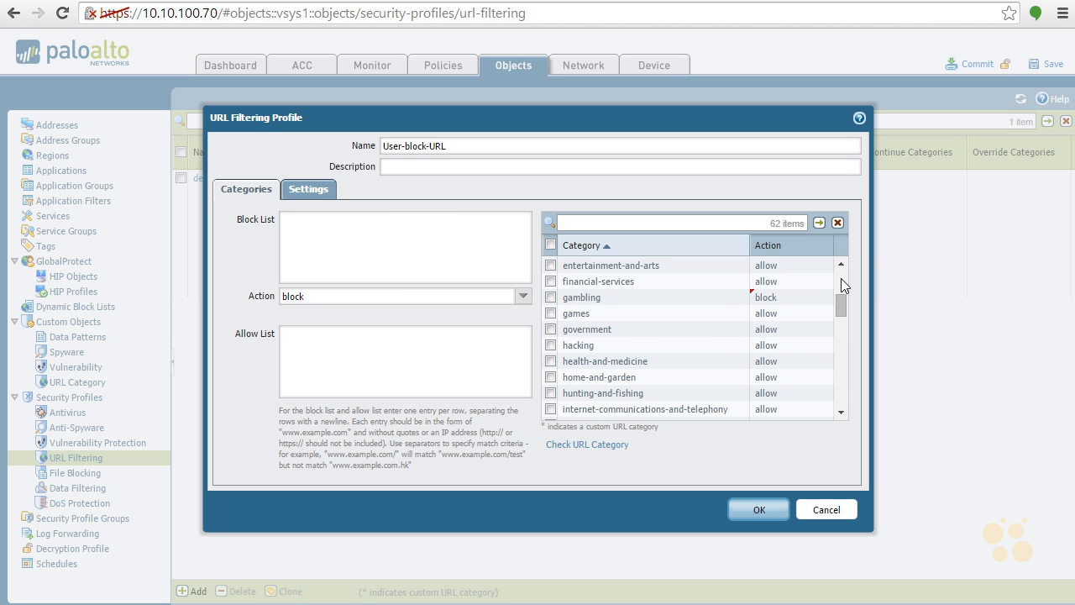
{"action": "left_click", "coordinate": [769, 345]}
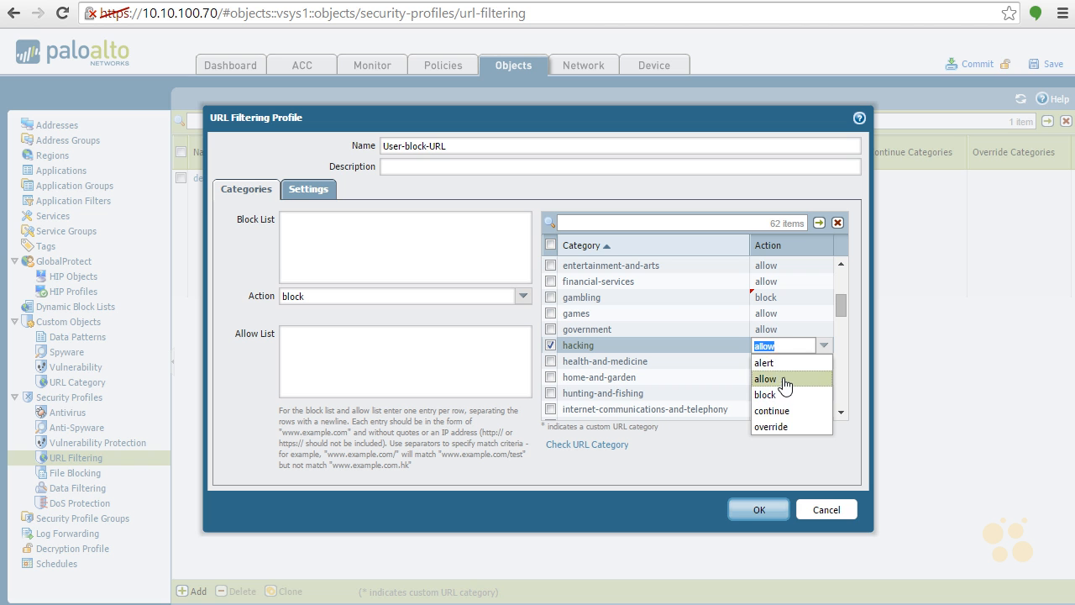
{"action": "left_click", "coordinate": [777, 364]}
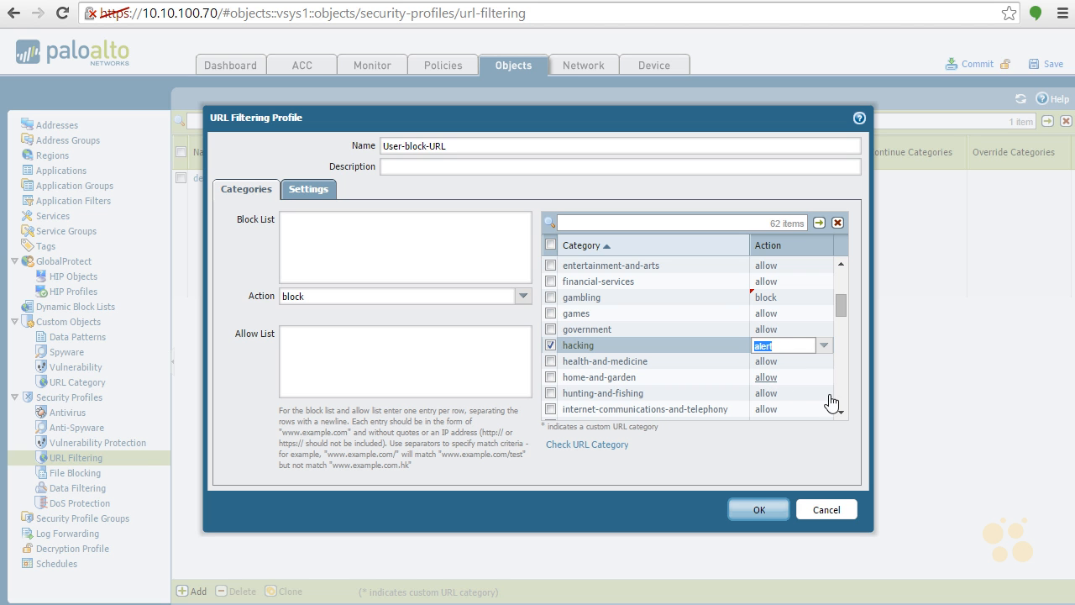
{"action": "scroll", "coordinate": [838, 389], "scroll_direction": "down", "scroll_amount": 2}
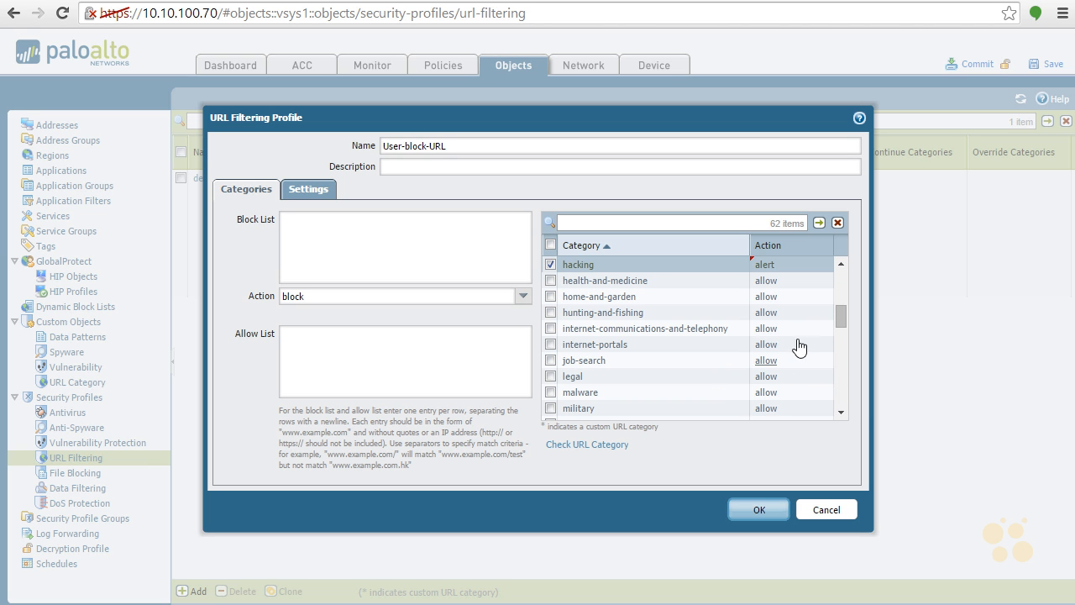
{"action": "left_click", "coordinate": [774, 362]}
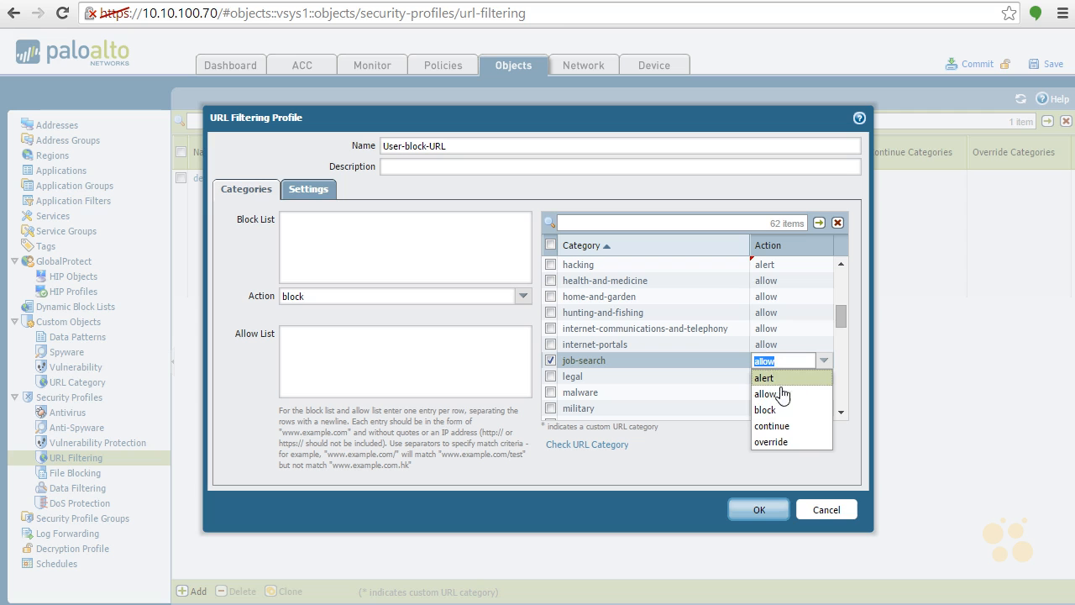
{"action": "left_click", "coordinate": [789, 378]}
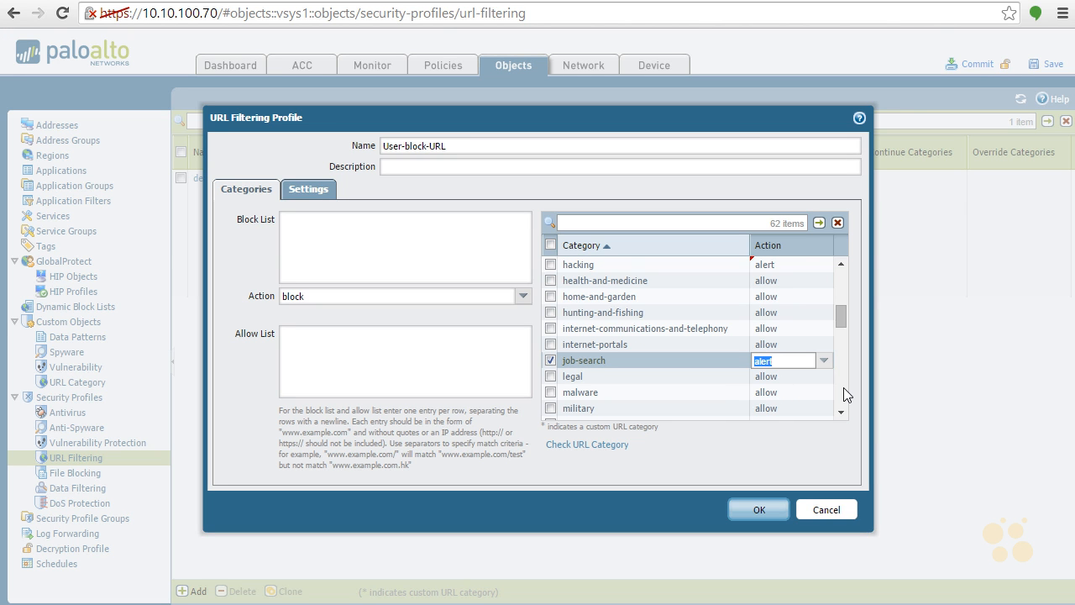
Set the action for the malware and social-networking categories to alert
{"action": "scroll", "coordinate": [844, 389], "scroll_direction": "down", "scroll_amount": 3}
{"action": "scroll", "coordinate": [844, 389], "scroll_direction": "up", "scroll_amount": 1}
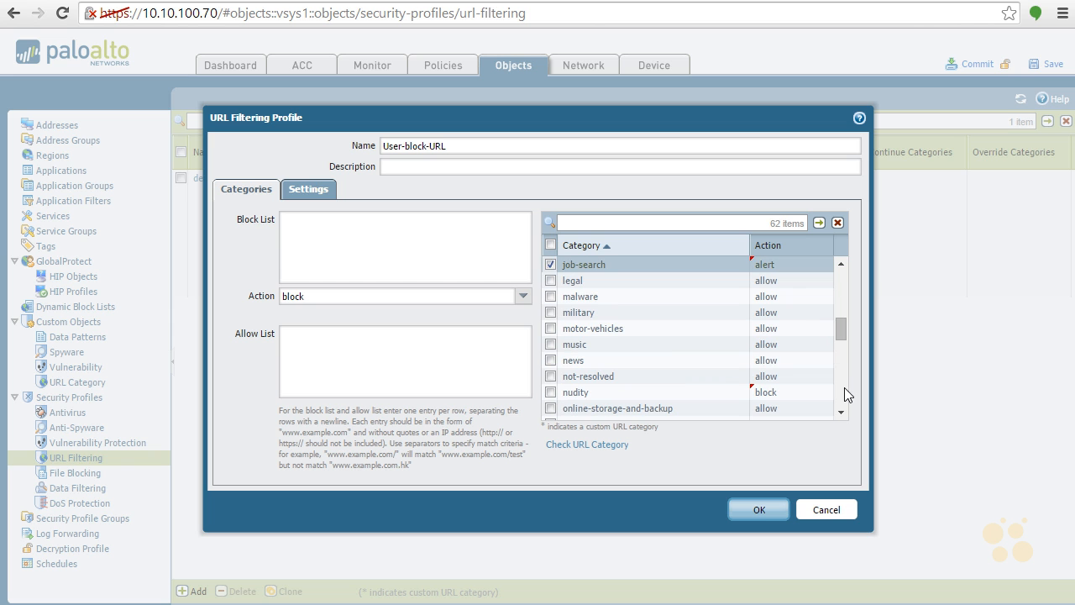
{"action": "left_click", "coordinate": [764, 296]}
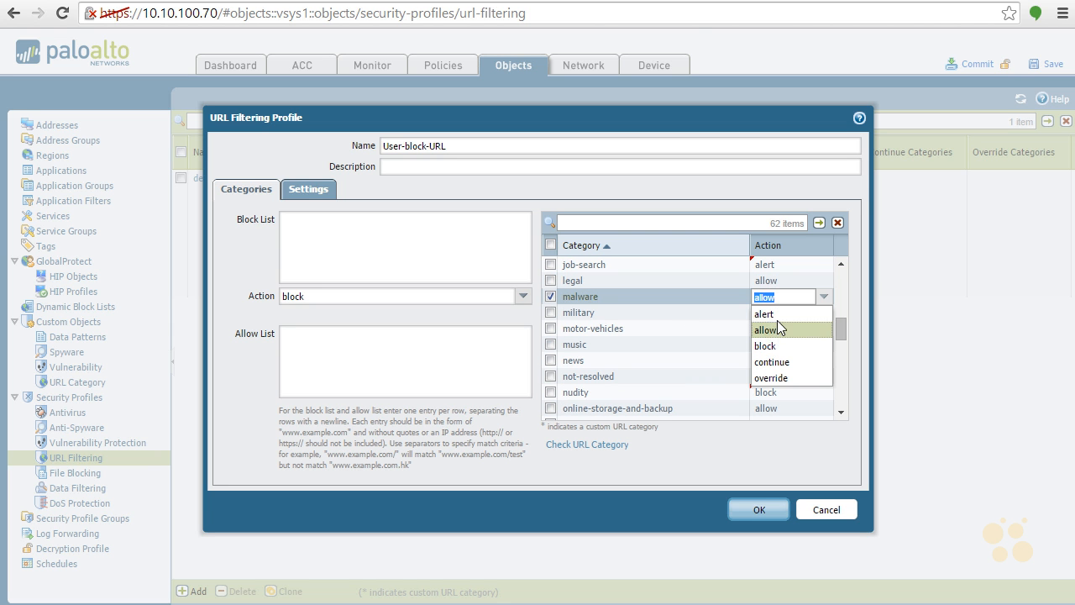
{"action": "left_click", "coordinate": [773, 314]}
{"action": "left_click", "coordinate": [772, 313]}
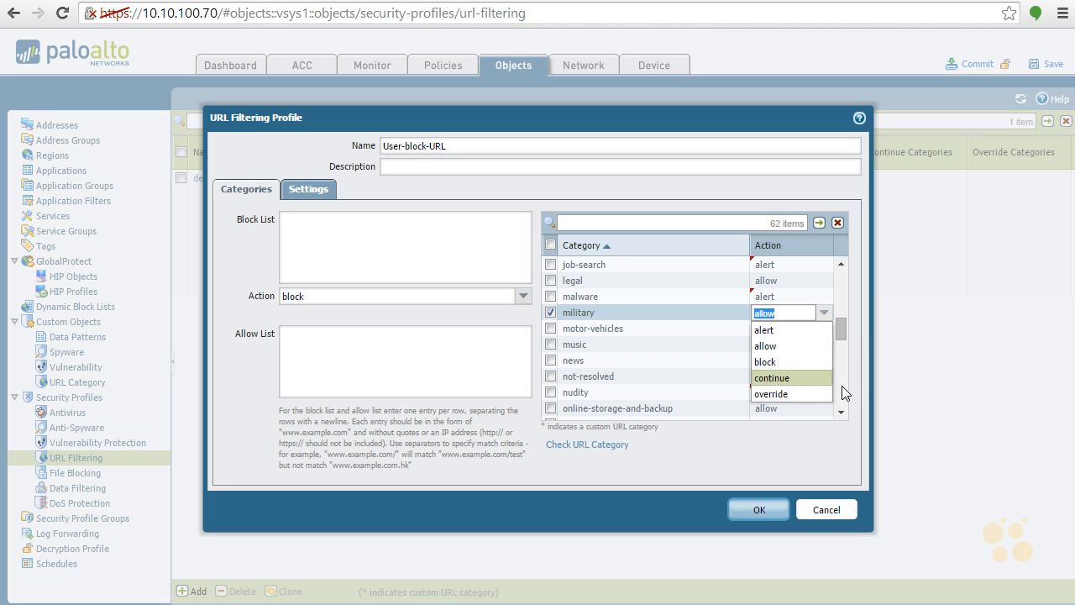
{"action": "scroll", "coordinate": [841, 386], "scroll_direction": "down", "scroll_amount": 4}
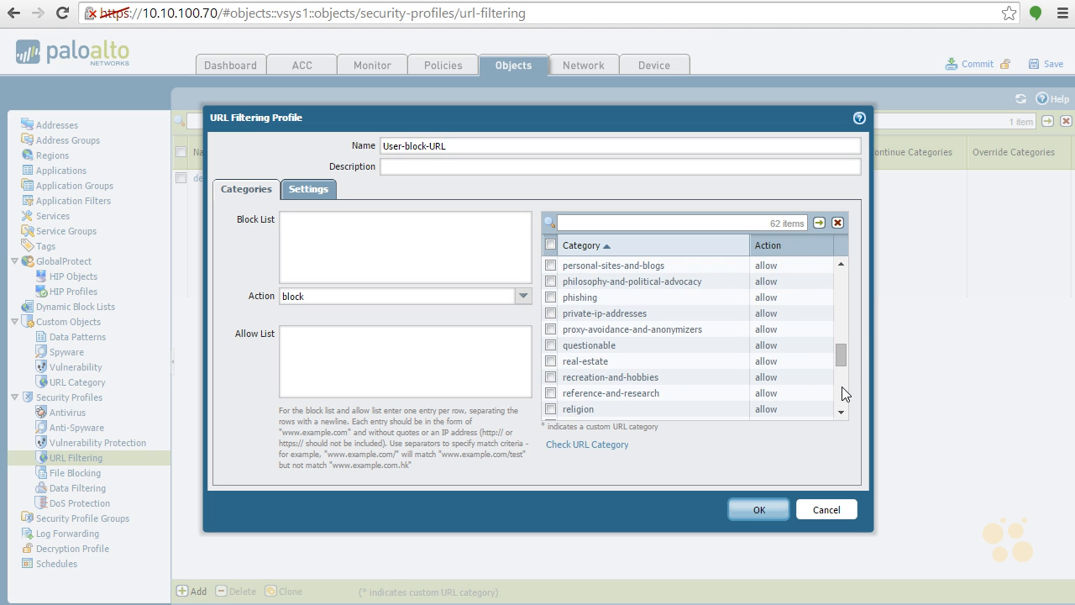
{"action": "scroll", "coordinate": [842, 387], "scroll_direction": "down", "scroll_amount": 3}
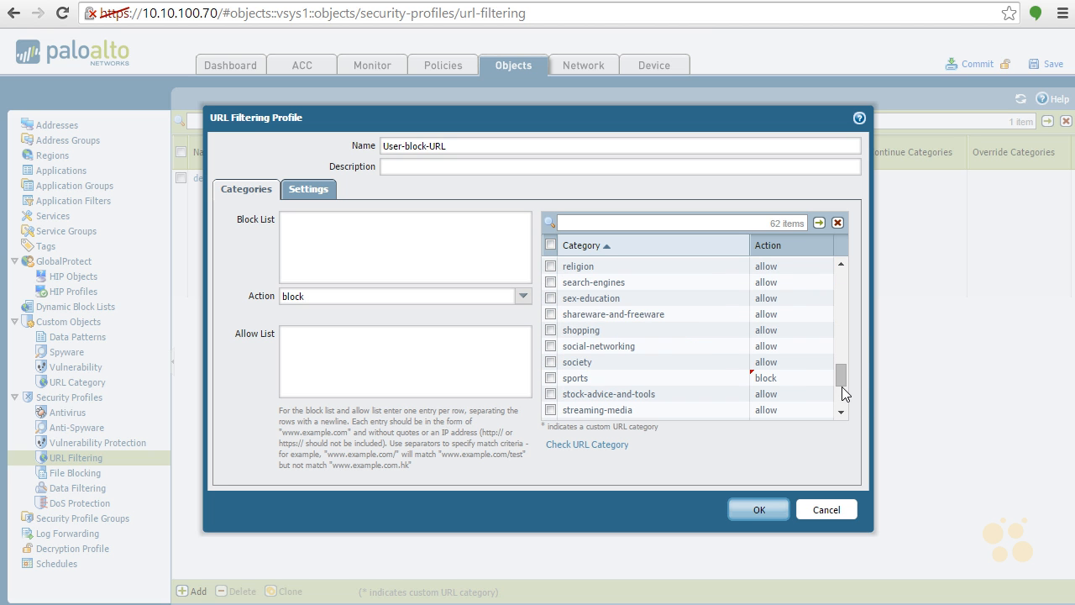
{"action": "left_click", "coordinate": [767, 351]}
{"action": "left_click", "coordinate": [768, 363]}
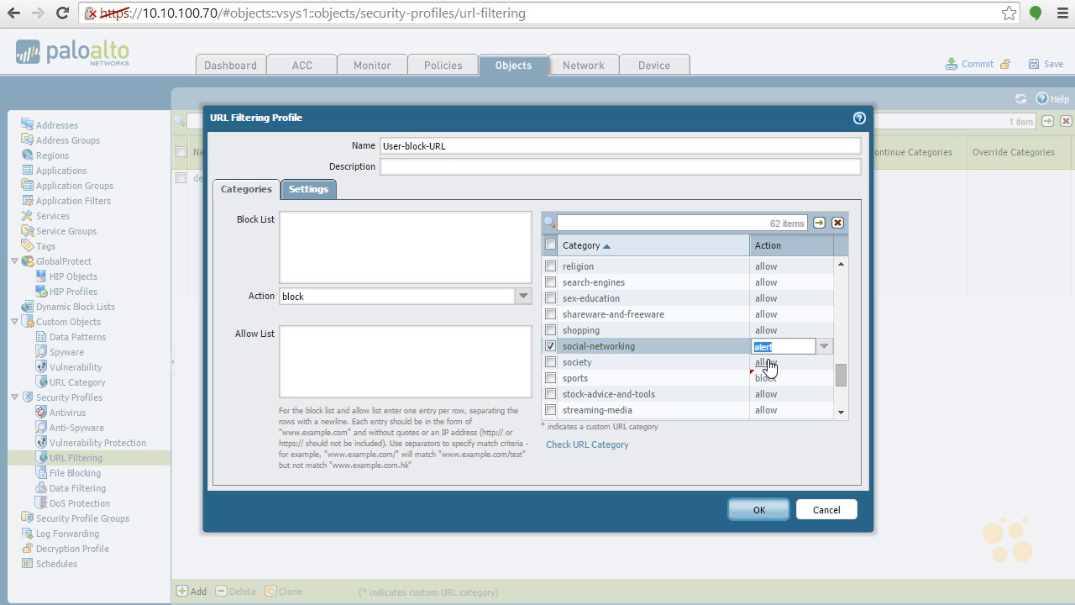
Save the User-block-URL URL Filtering profile
{"action": "left_click", "coordinate": [852, 320]}
{"action": "left_click_drag", "start_coordinate": [839, 374], "coordinate": [854, 281]}
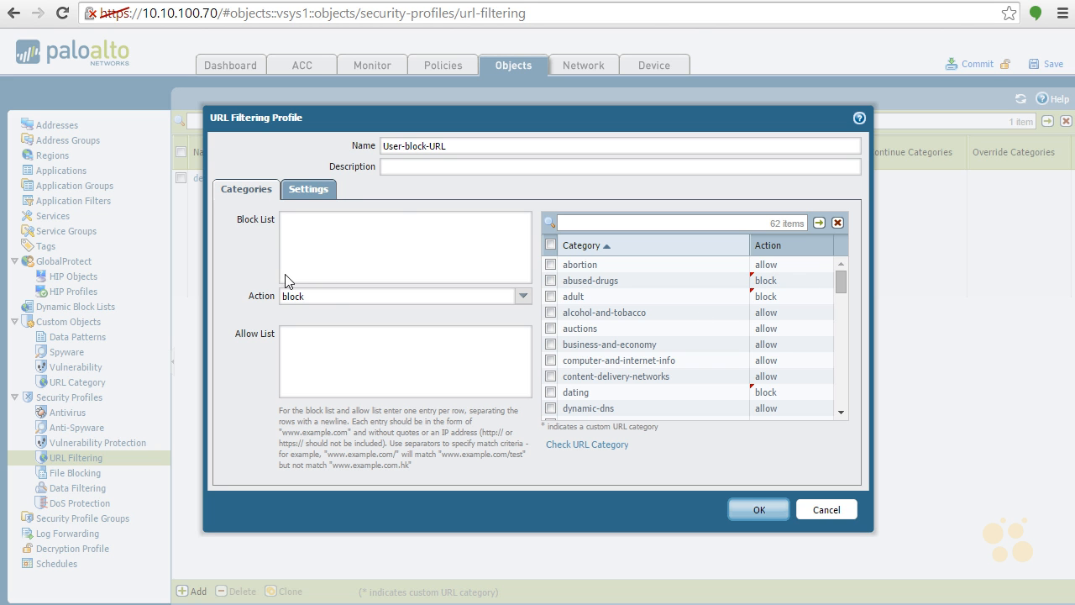
{"action": "left_click", "coordinate": [758, 510]}
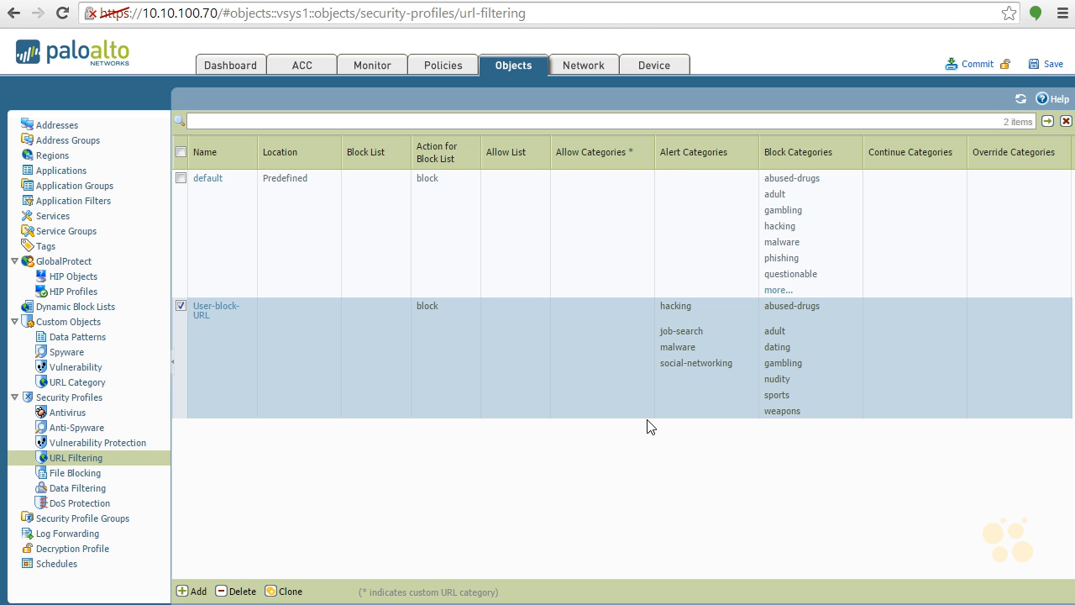
Assign the User-block-URL URL Filtering profile to the All Users to Internet security rule
{"action": "left_click", "coordinate": [449, 72]}
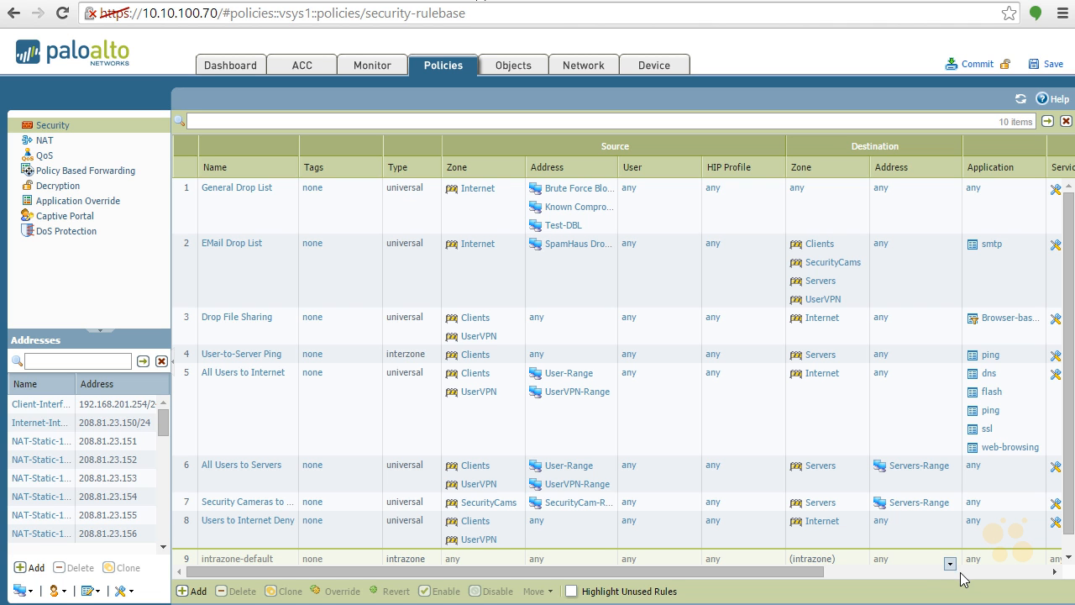
{"action": "left_click", "coordinate": [927, 573]}
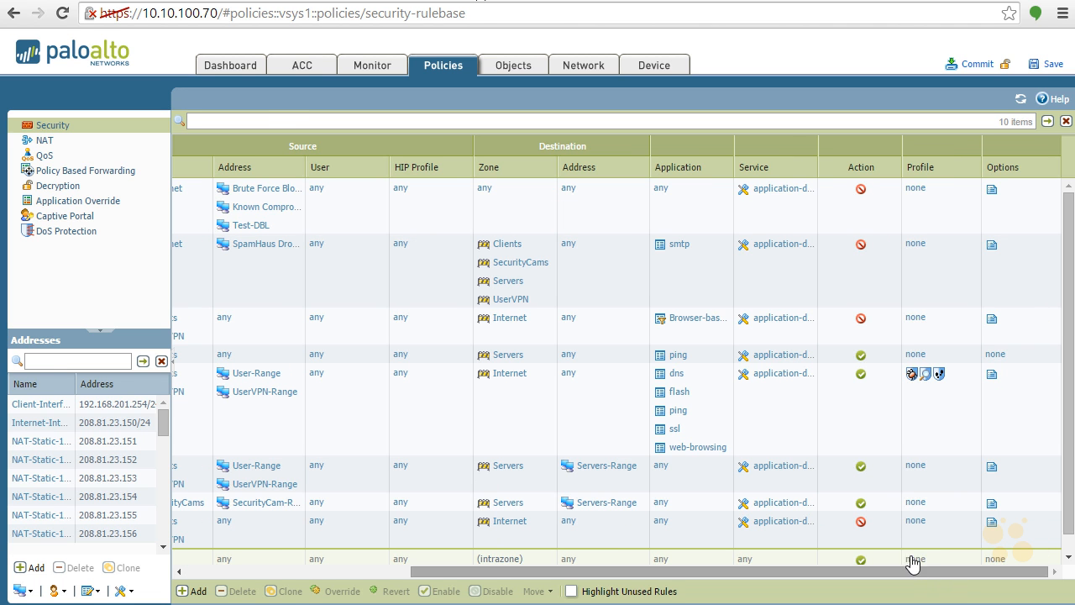
{"action": "left_click", "coordinate": [939, 376]}
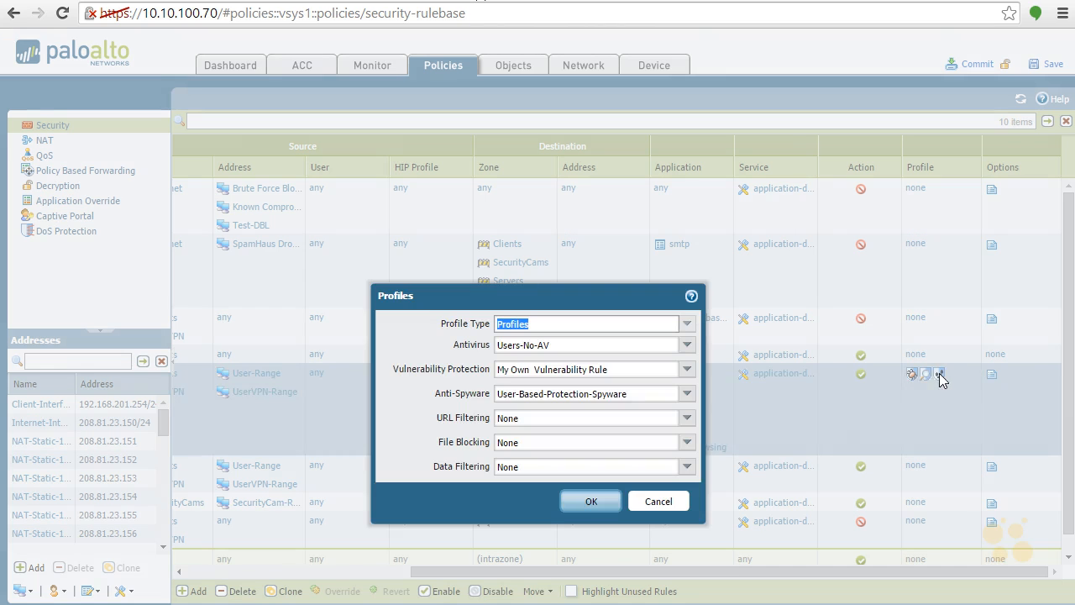
{"action": "left_click", "coordinate": [686, 419]}
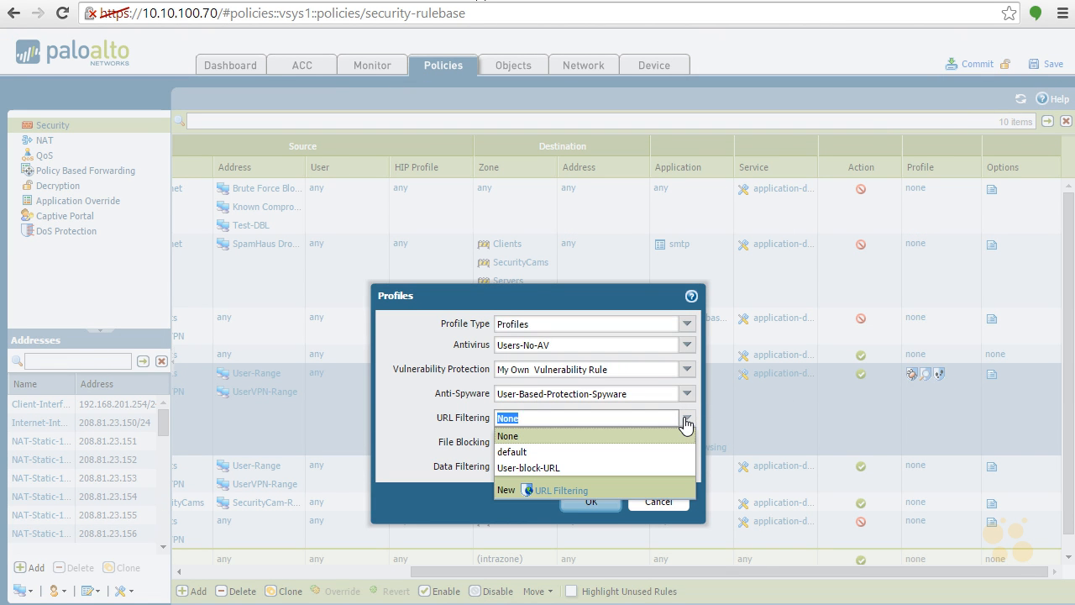
{"action": "left_click", "coordinate": [588, 469]}
{"action": "left_click", "coordinate": [594, 502]}
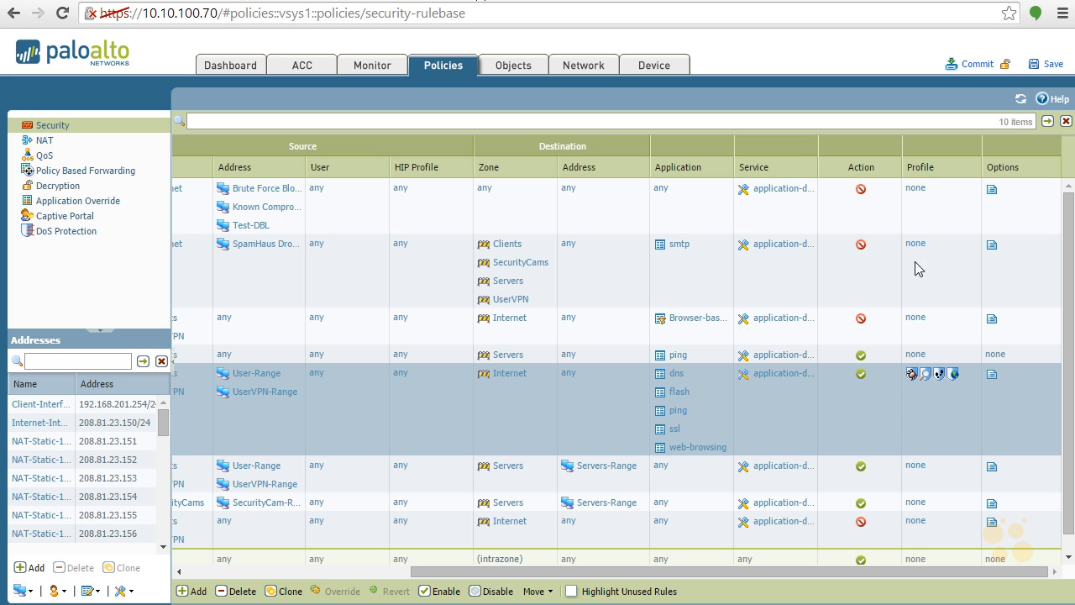
Commit the firewall configuration
{"action": "left_click", "coordinate": [974, 64]}
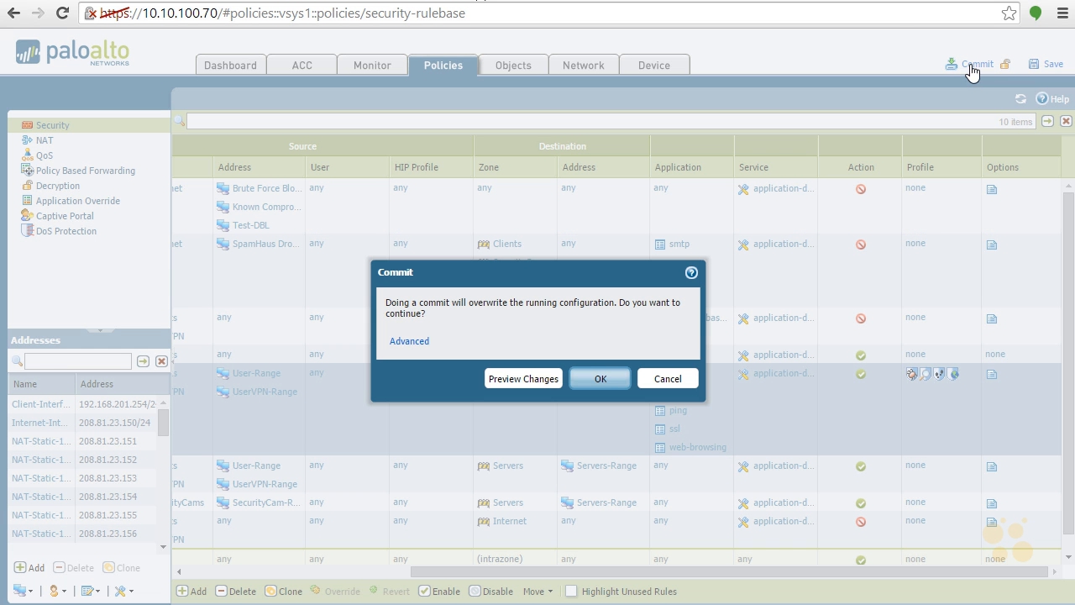
{"action": "left_click", "coordinate": [582, 378]}
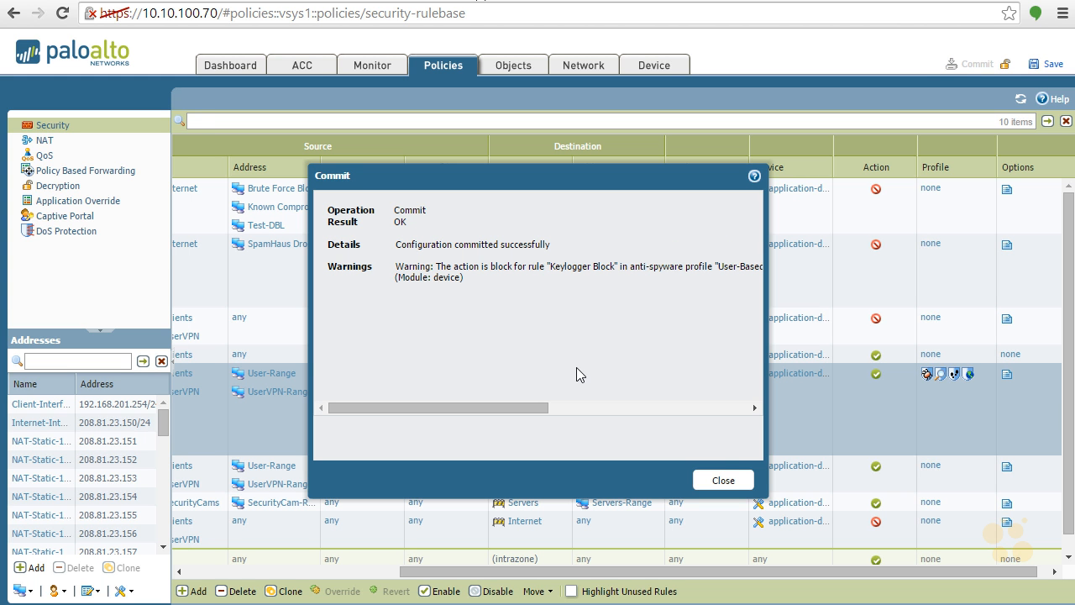
{"action": "left_click", "coordinate": [722, 481]}
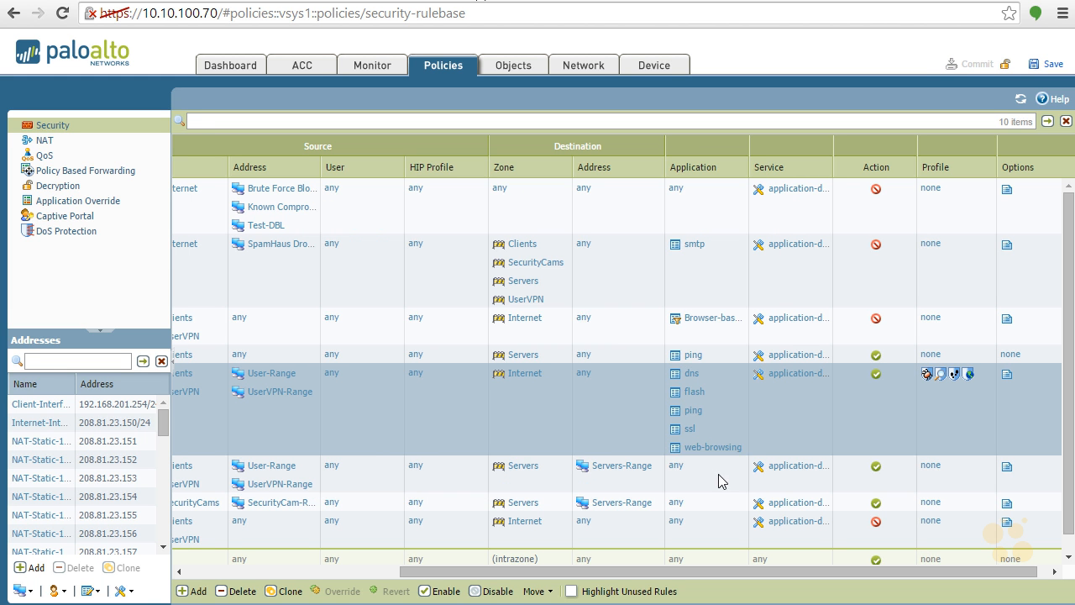
Open the URL Filtering logs under Monitor
{"action": "left_click", "coordinate": [369, 66]}
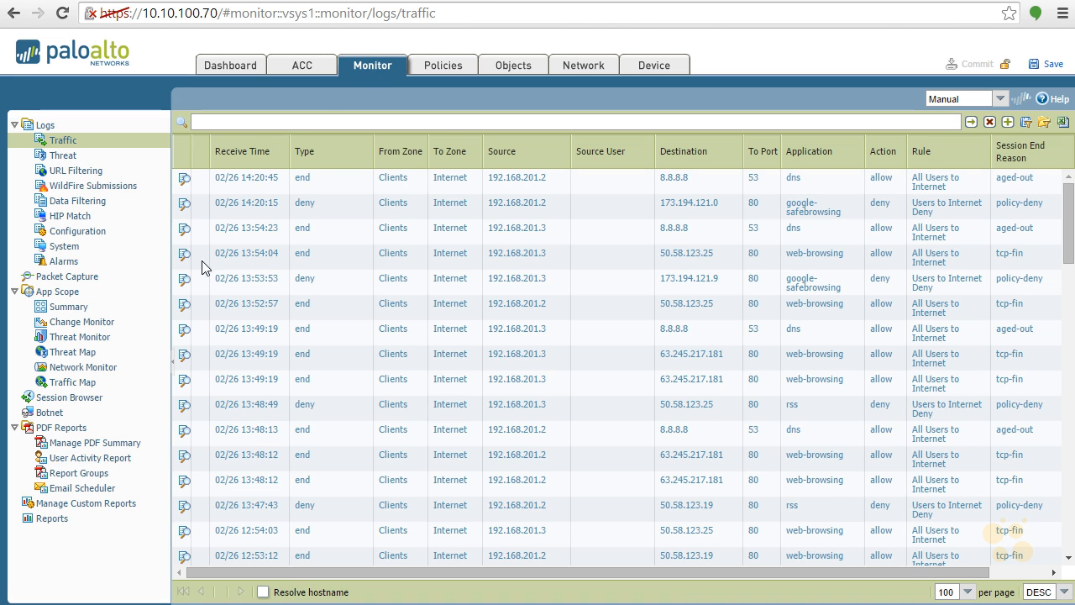
{"action": "left_click", "coordinate": [95, 172]}
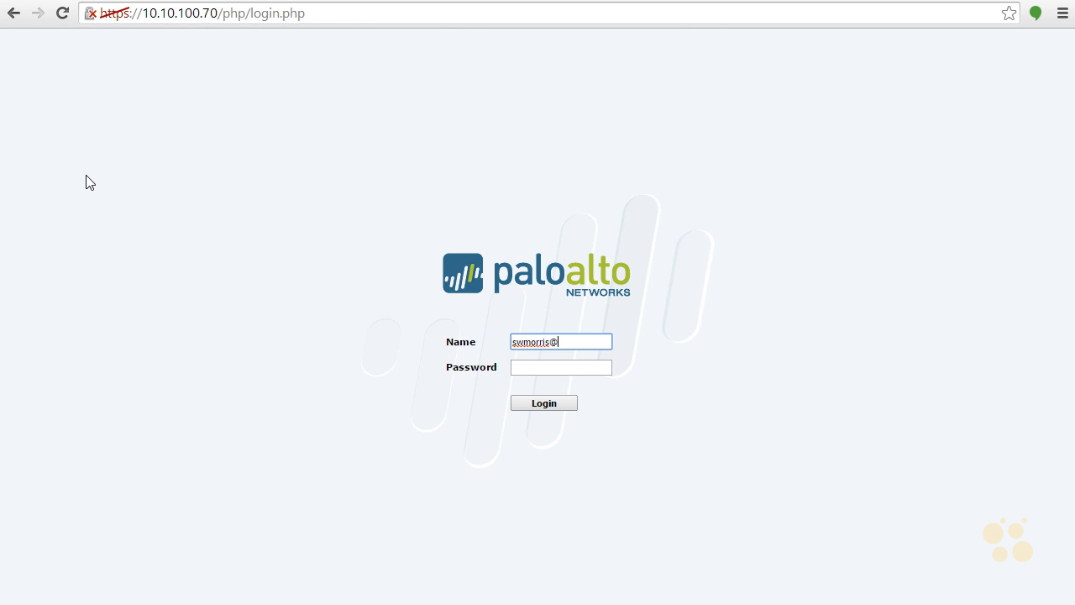
Log back in to the firewall with the user name and account password
{"action": "key", "text": "BackSpace"}
{"action": "key", "text": "Tab"}
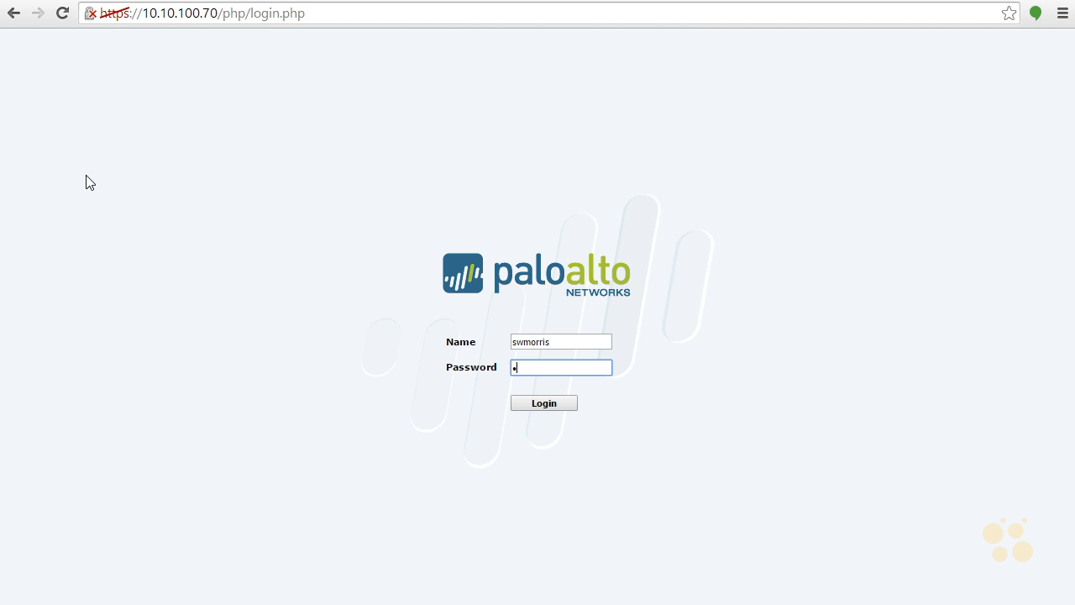
{"action": "key", "text": "Return"}
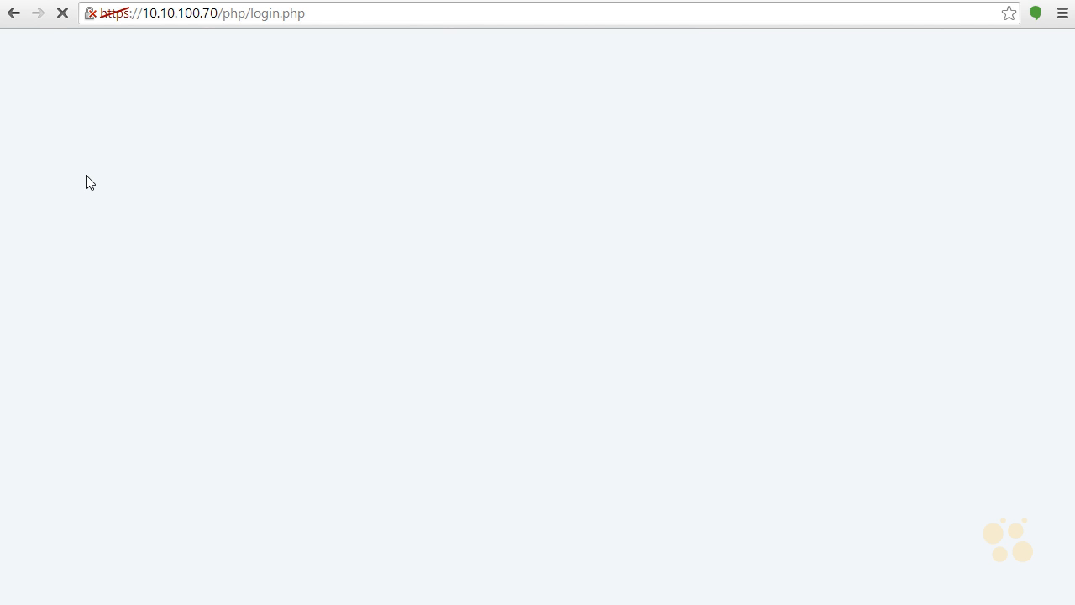